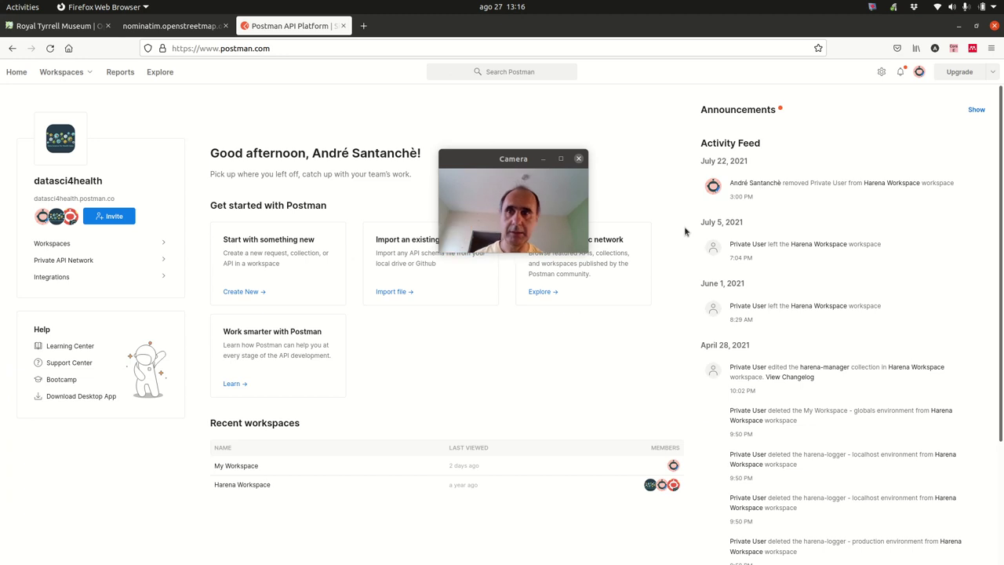
- Enlarge the Postman home page to 130% and glance at its list of workspaces
key(ctrl+plus)
key(ctrl+plus)
key(ctrl+plus)
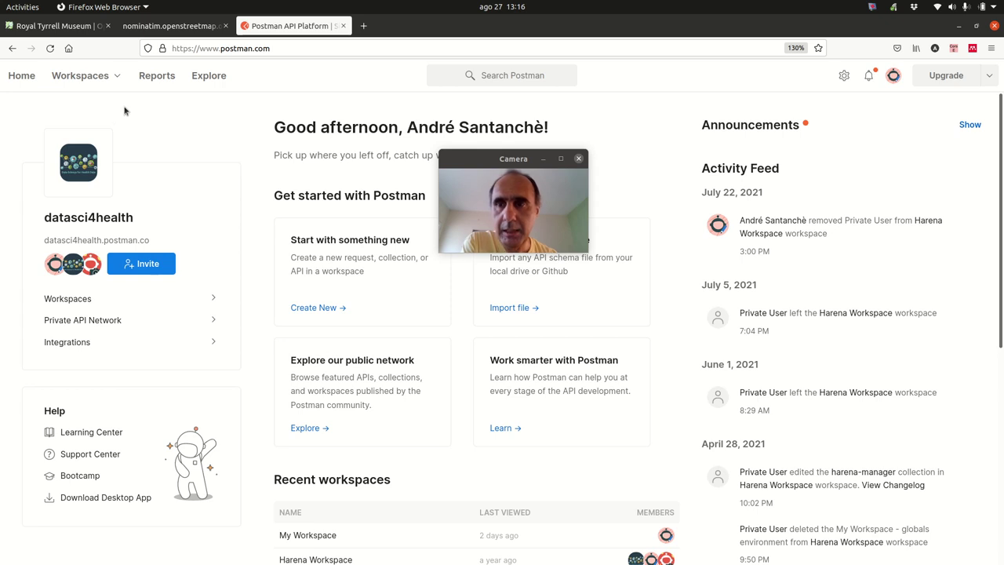
click(119, 78)
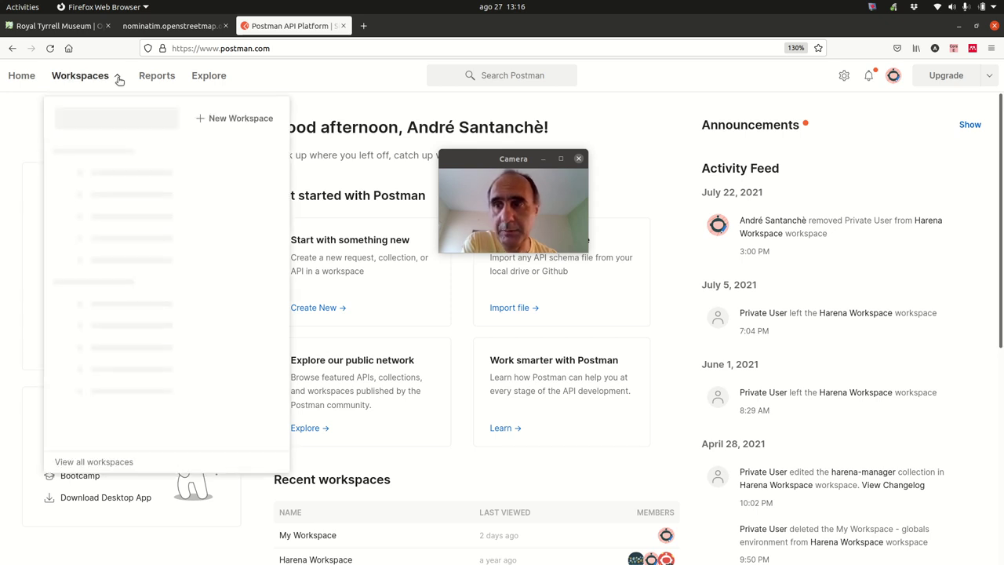
click(118, 80)
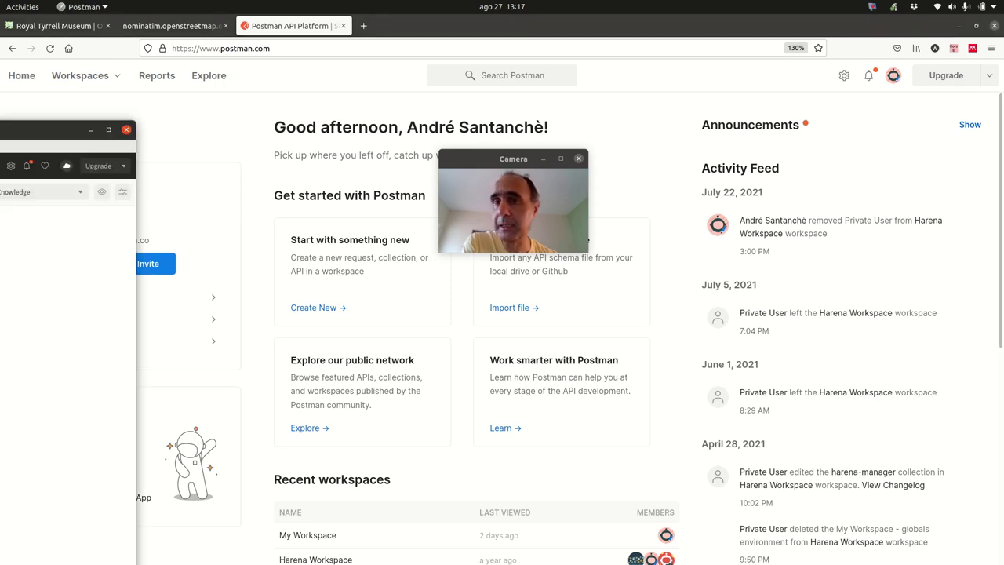
- Switch to the Postman desktop app, maximize its window and expand the GeoKnowledge collection
double_click(692, 85)
drag(502, 159, 232, 157)
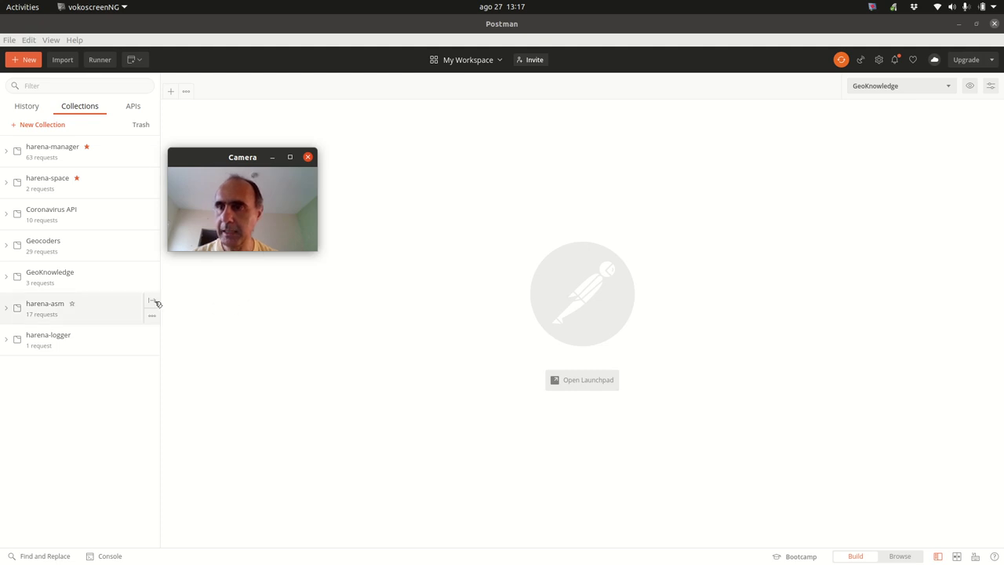
click(8, 278)
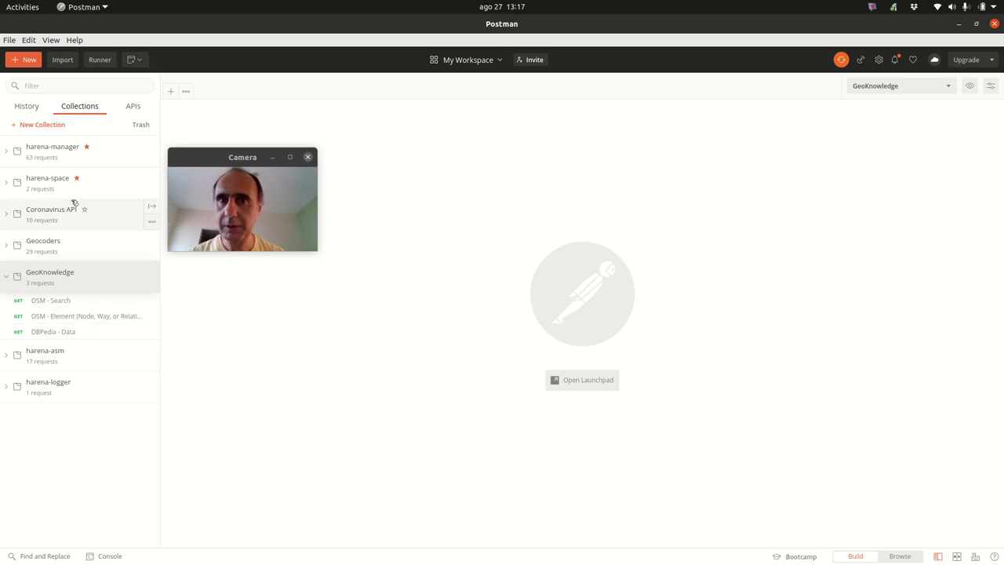
- Switch to the component2learn repository on GitHub and open the folder labs/2021/05-services/postman to view its collection files
key(alt+Tab)
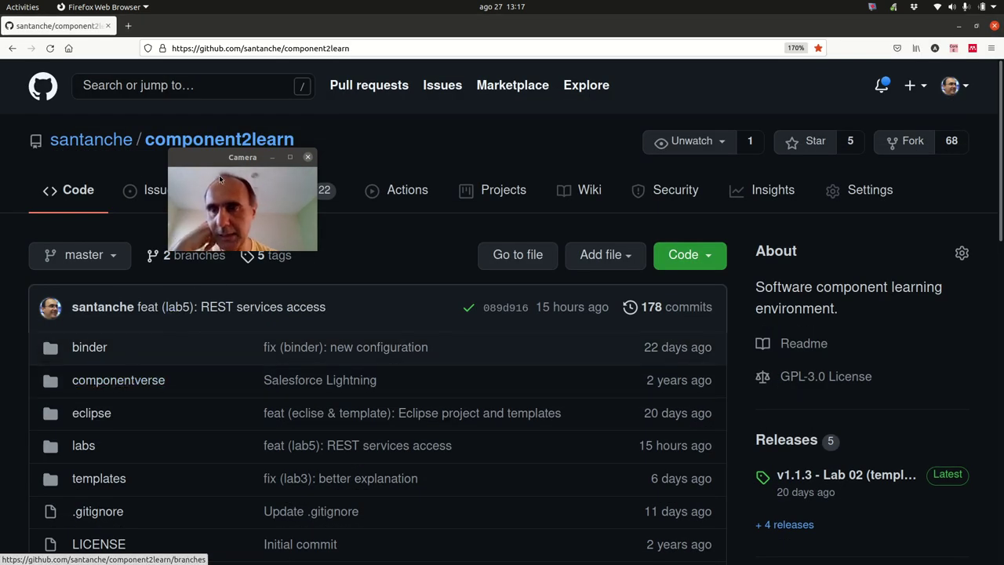
drag(227, 161, 233, 345)
click(83, 445)
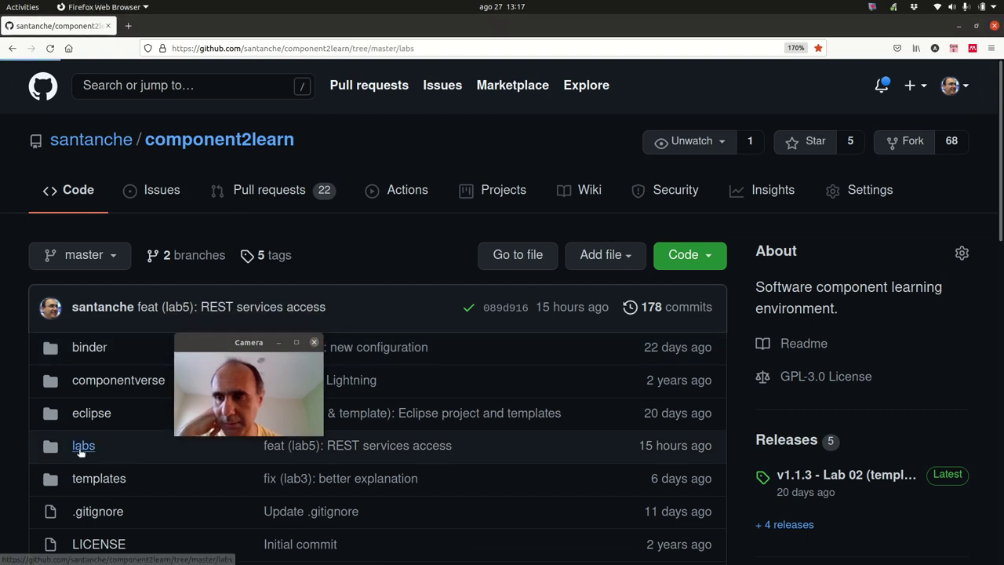
click(88, 416)
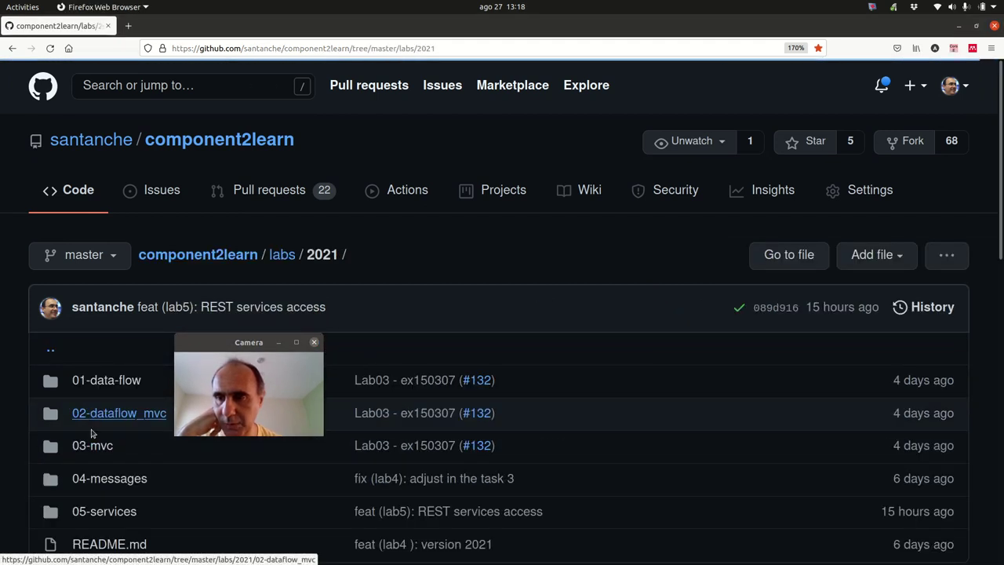
click(102, 512)
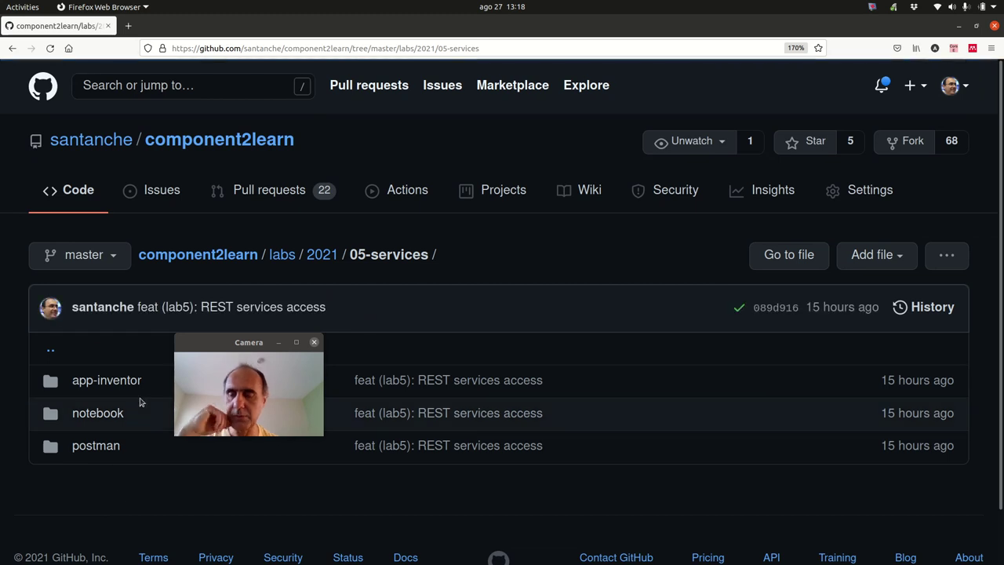
scroll(129, 402, down, 2)
click(102, 393)
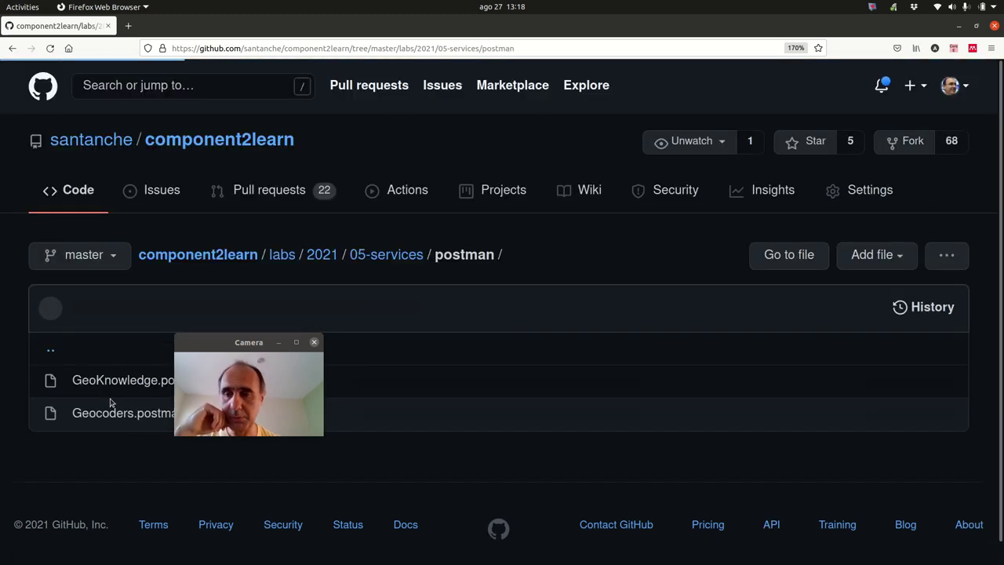
drag(221, 355, 379, 378)
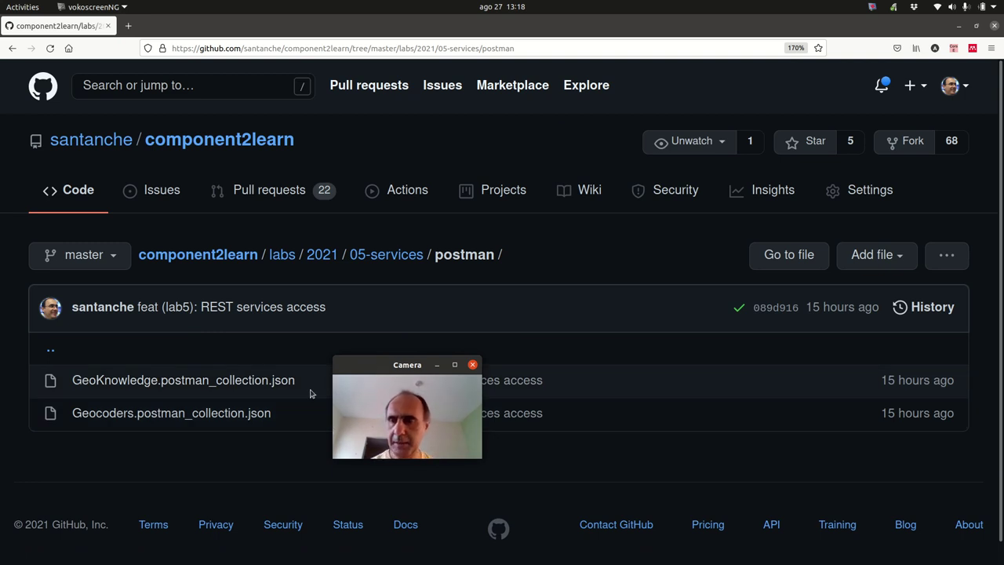
click(249, 380)
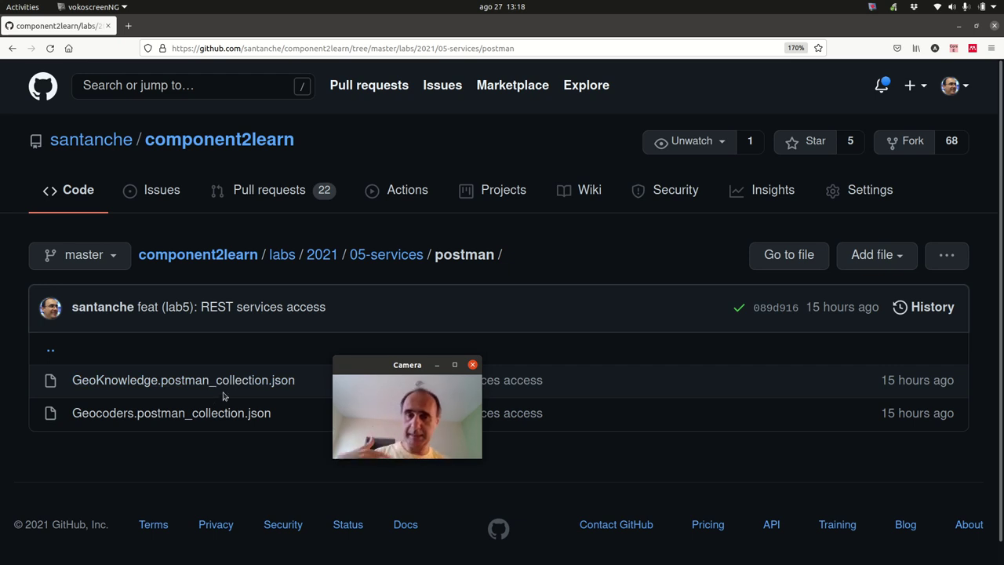
- Return to Postman, view the file import options without importing anything, and collapse the GeoKnowledge collection
click(836, 29)
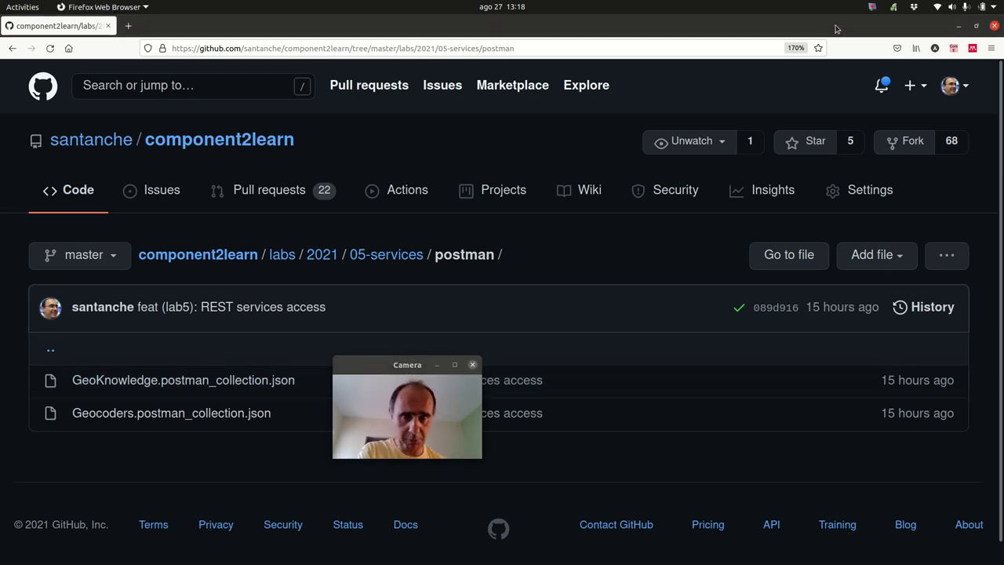
click(959, 26)
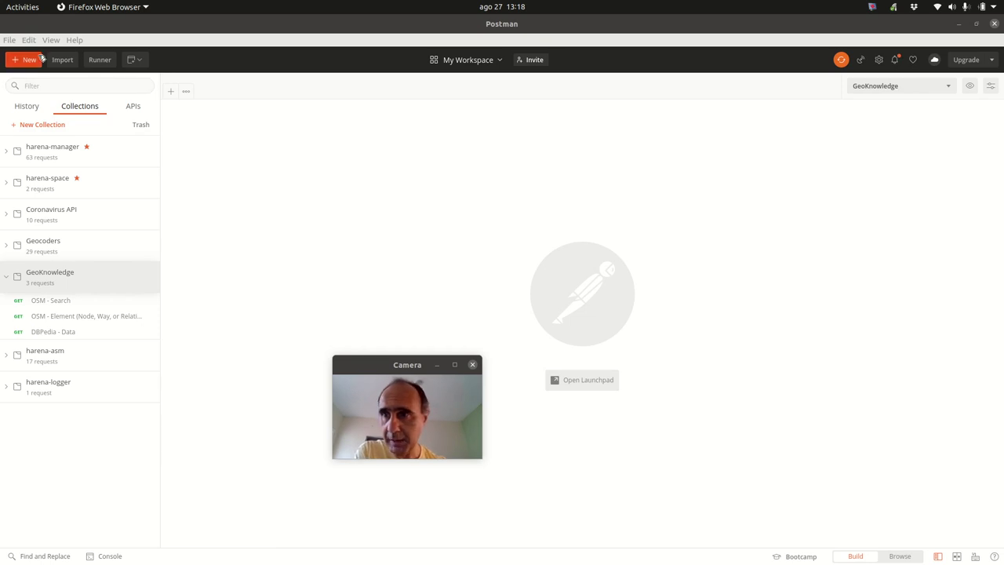
click(62, 60)
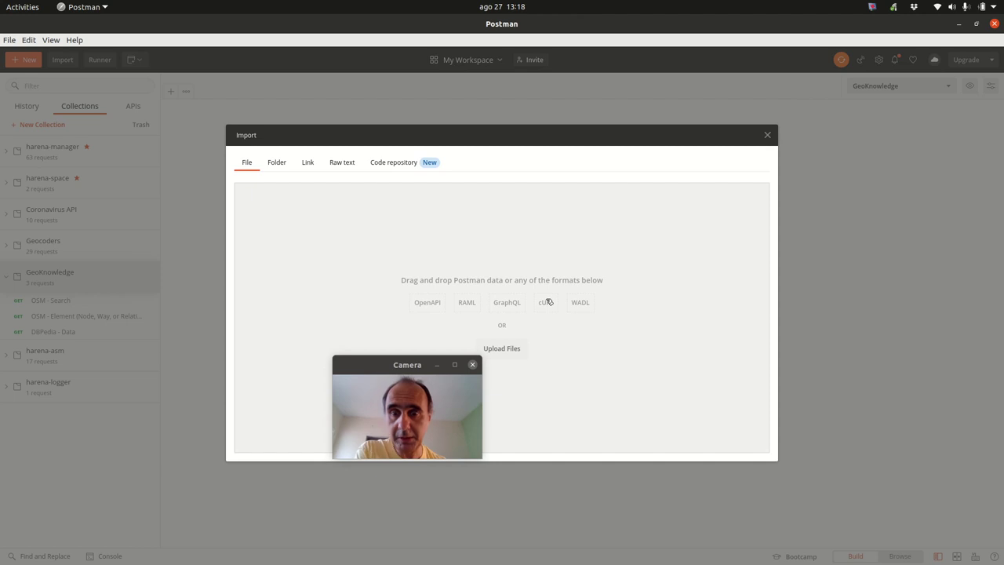
click(767, 136)
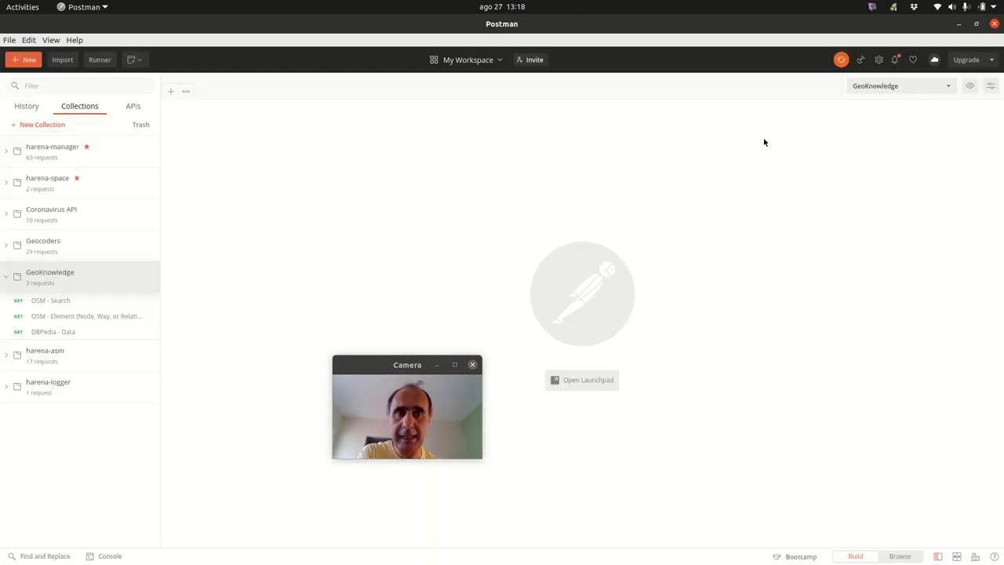
click(8, 276)
drag(384, 366, 210, 257)
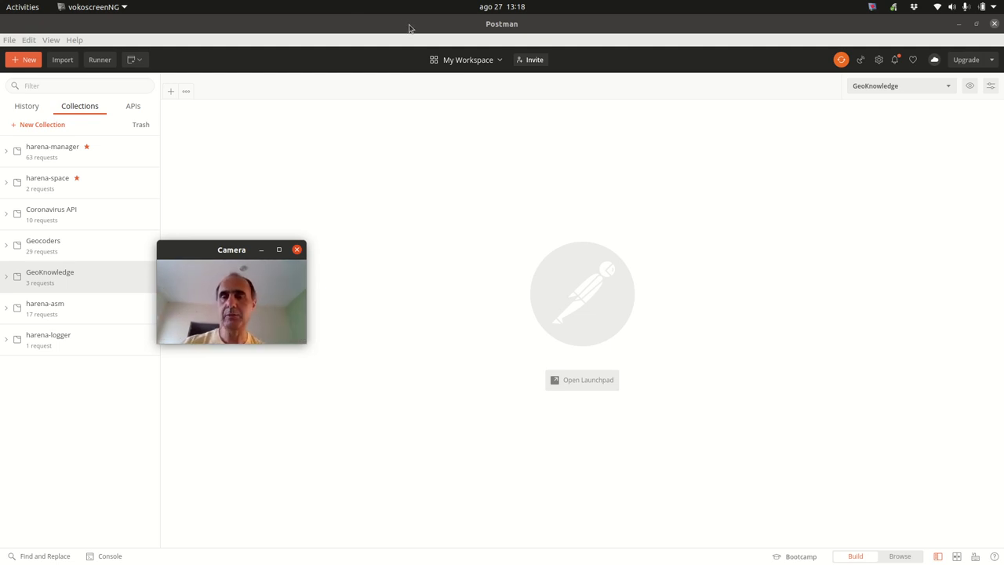
- Switch to the browser and show the Nominatim response for Royal Tyrrell Museum in the structured JSON view
drag(410, 28, 563, 117)
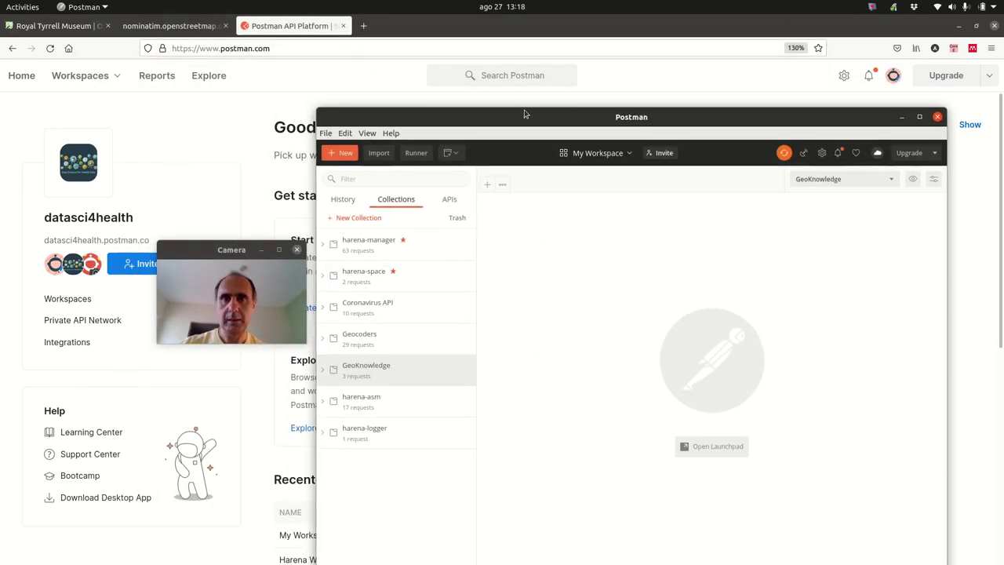
key(super+h)
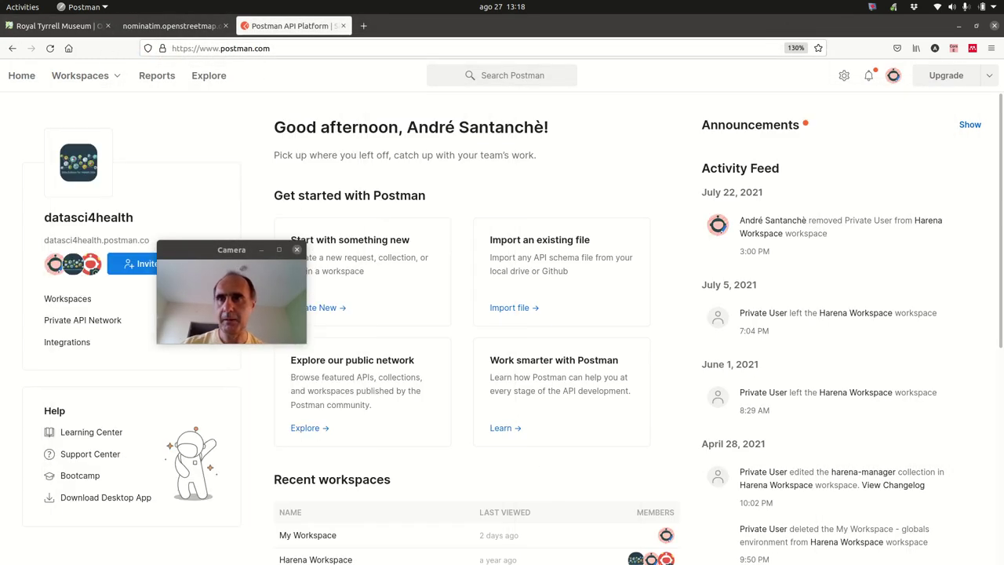
click(65, 26)
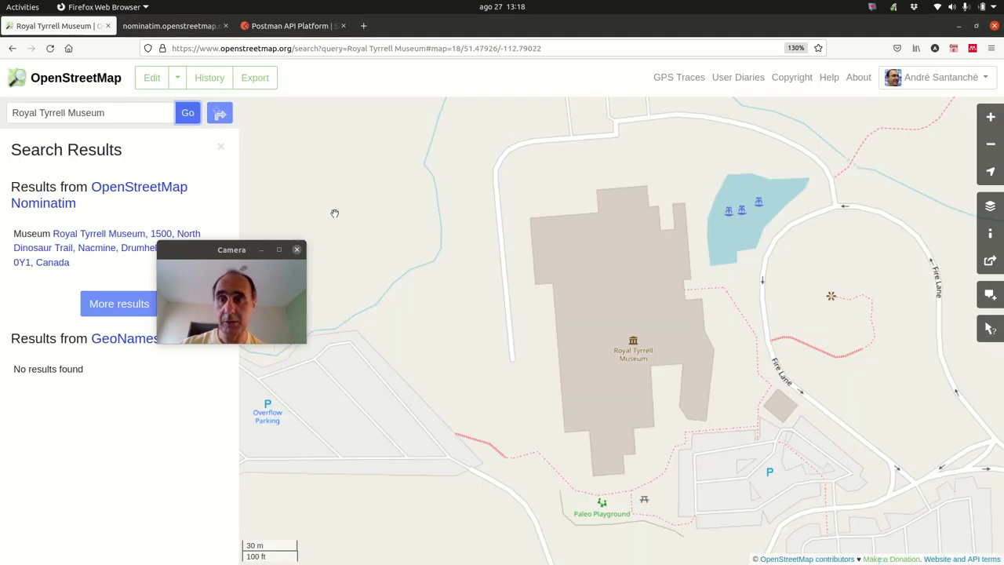
click(185, 36)
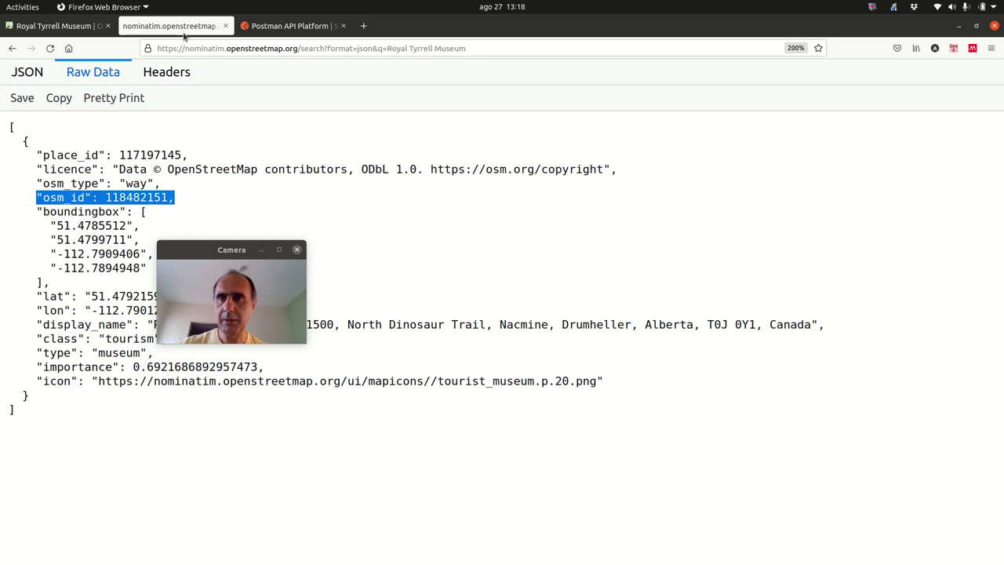
click(13, 50)
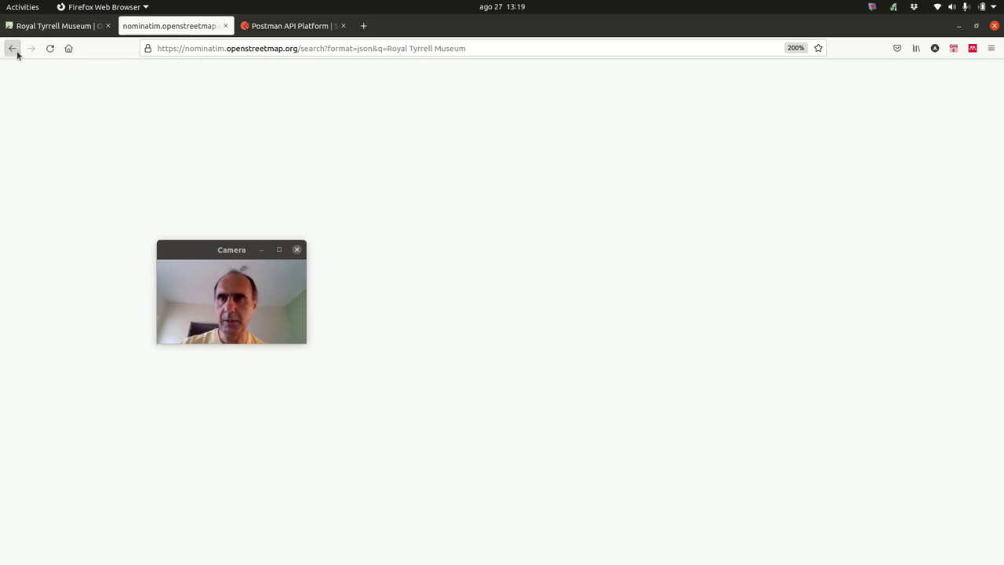
click(31, 49)
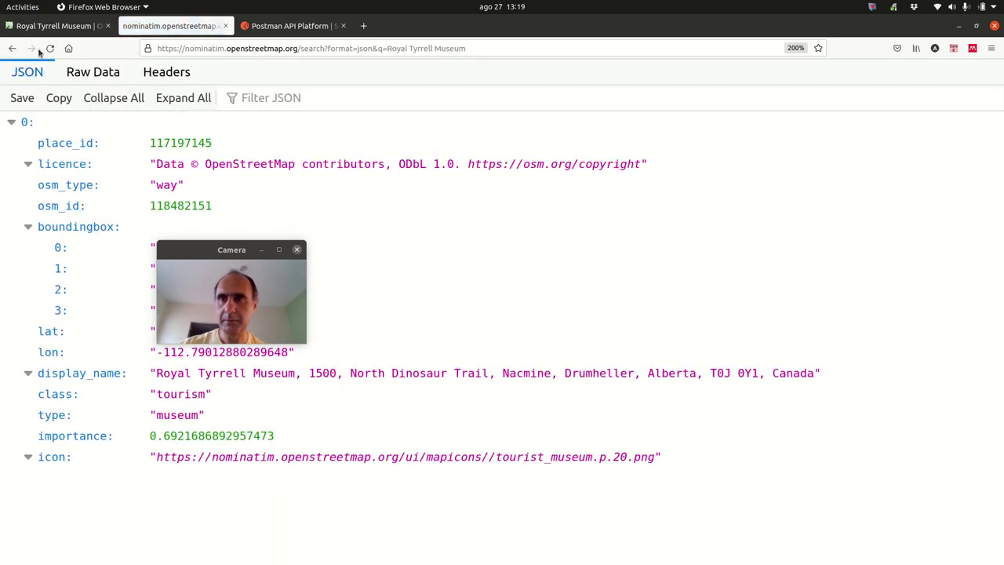
drag(224, 253, 274, 81)
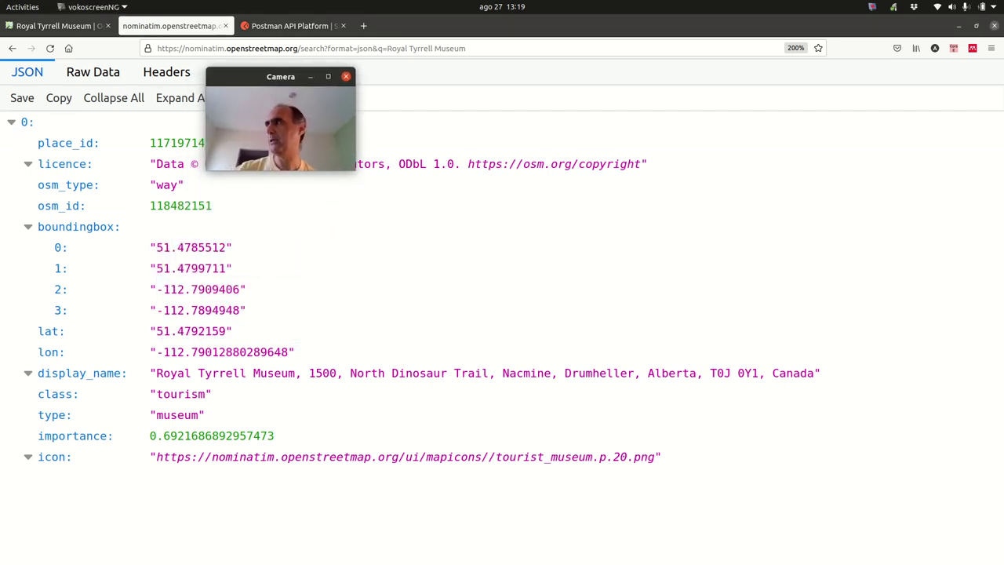
- Switch to the REST services slide presentation and go to the "Endereço do Request" slide
key(alt+Tab)
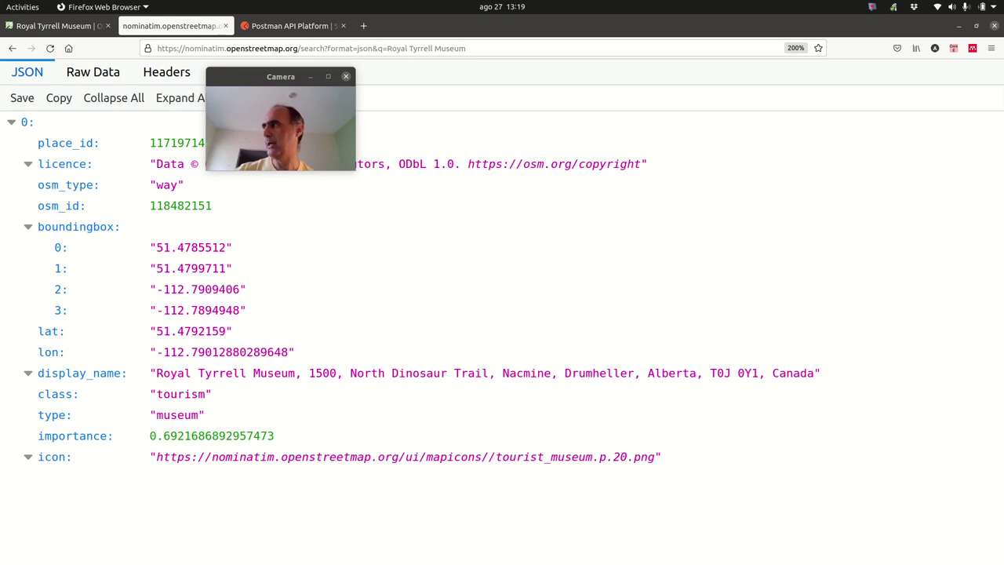
key(alt+Tab)
key(Right)
key(Right)
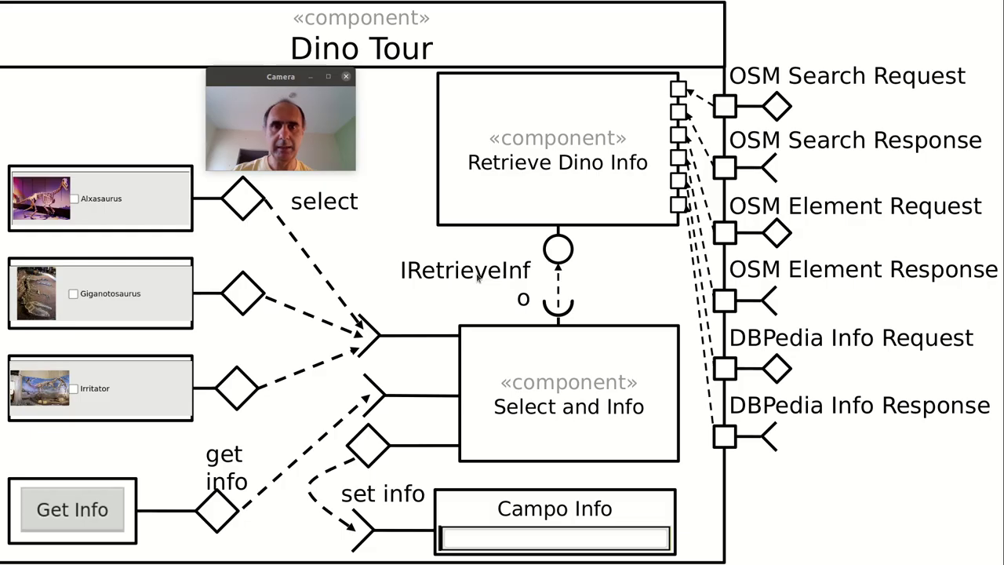
key(Right)
key(Right)
key(Right)
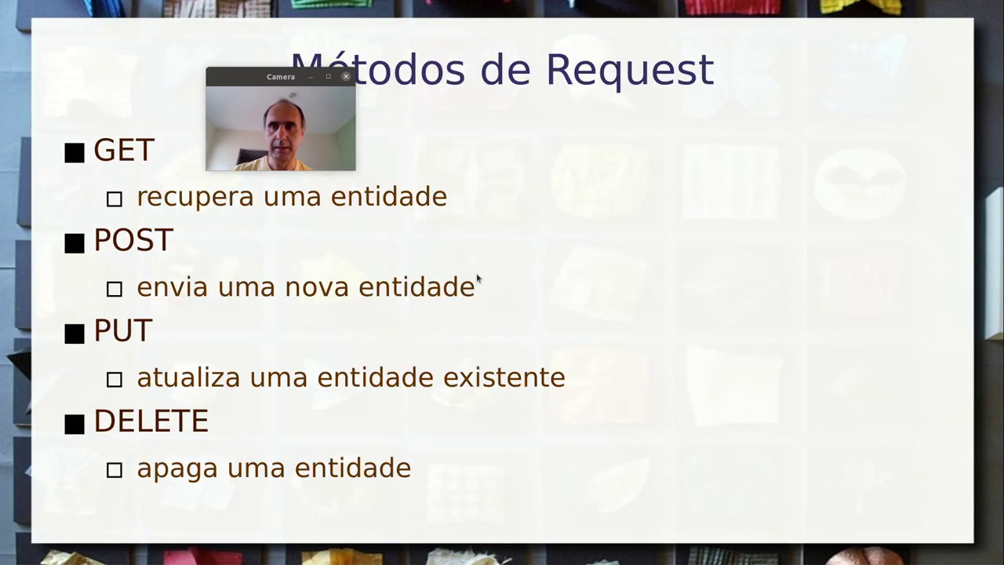
key(Right)
key(Left)
key(Left)
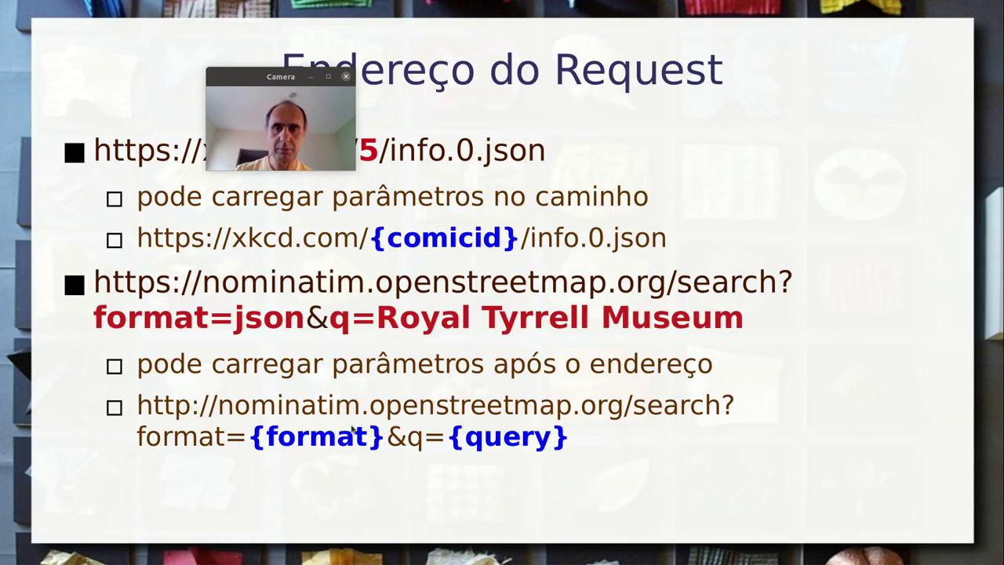
drag(263, 86, 298, 307)
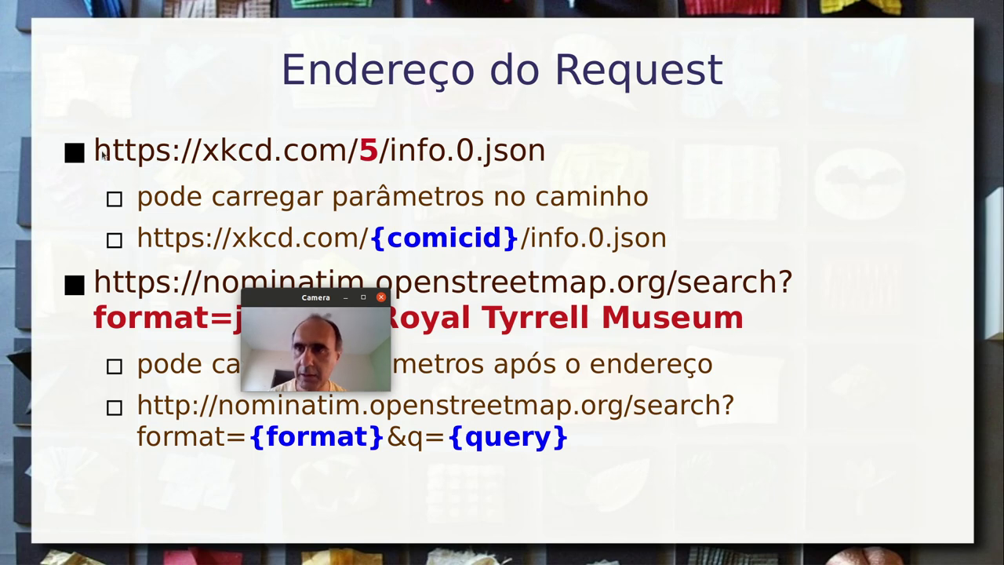
key(Left)
key(Right)
key(Escape)
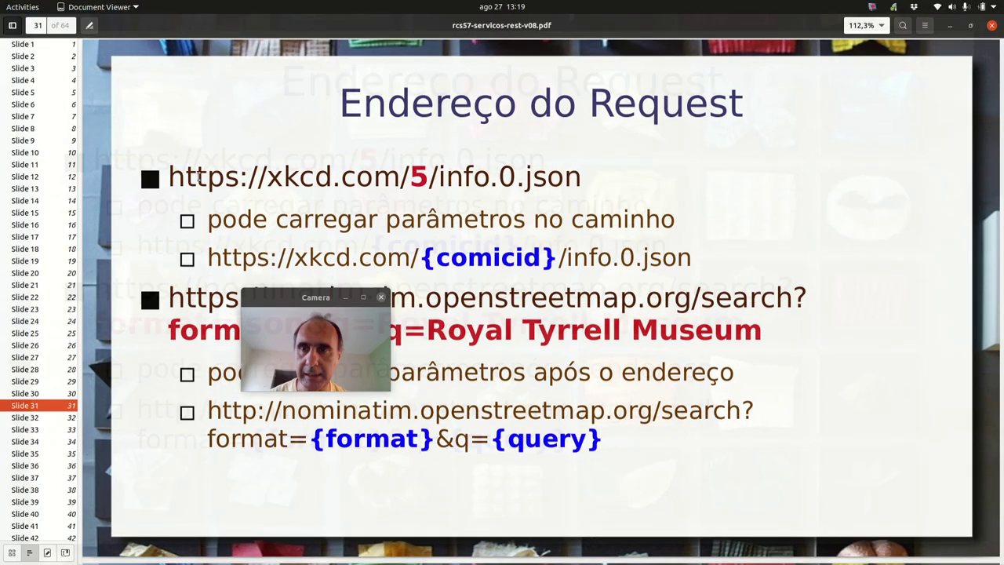
drag(171, 179, 587, 177)
key(ctrl+c)
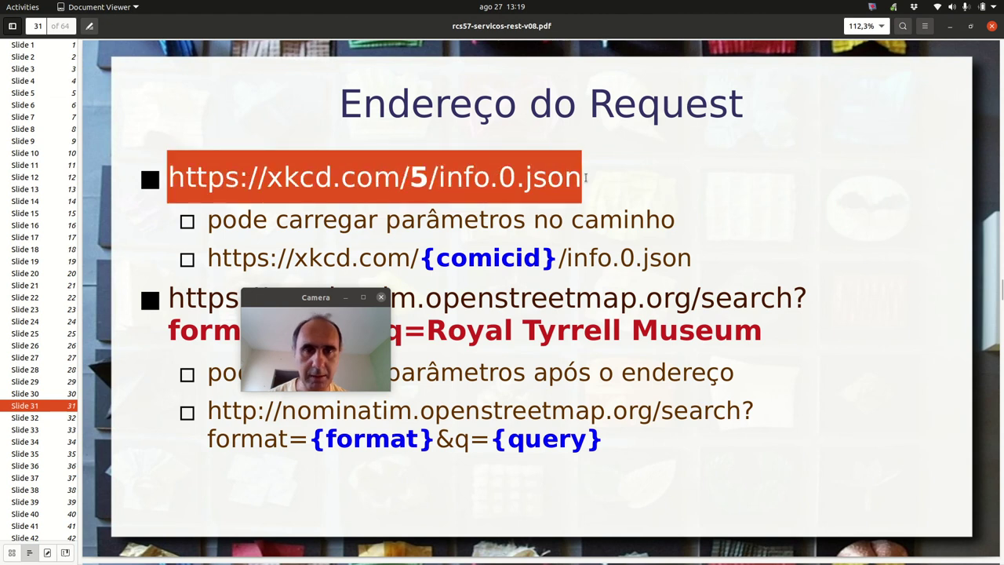
right_click(462, 187)
click(479, 246)
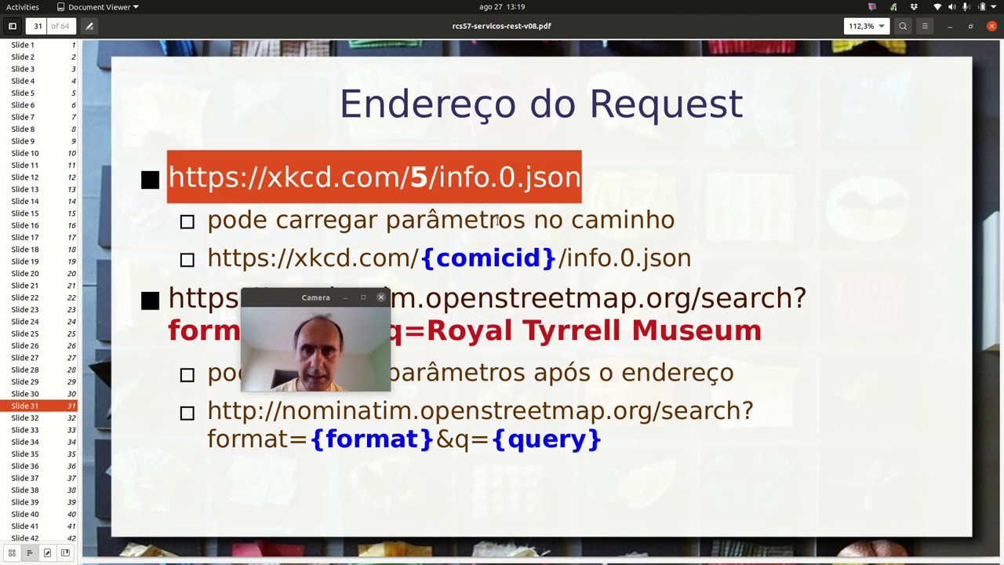
- Switch back to the Postman desktop app and expand the GeoKnowledge collection to show its requests
key(alt+Tab)
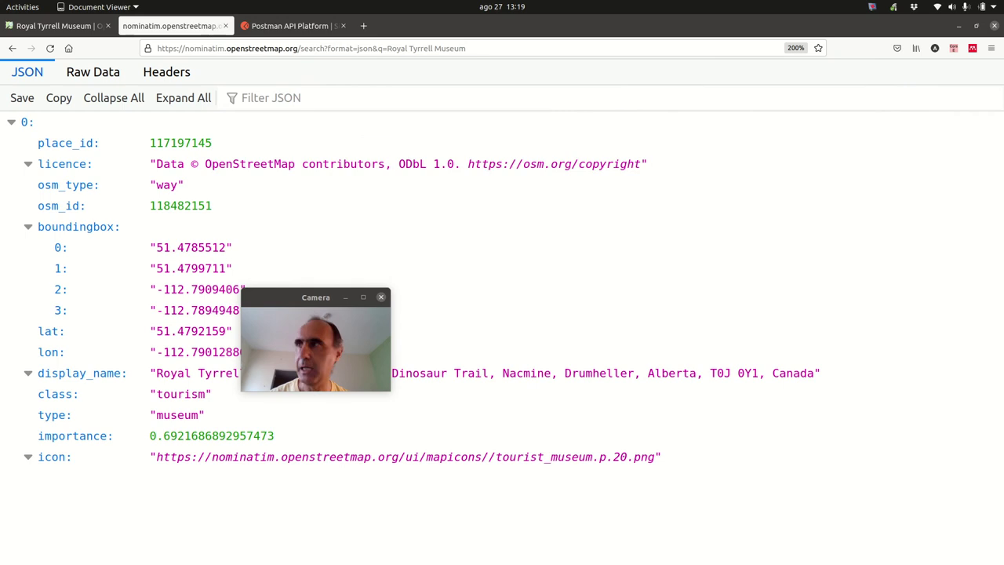
key(alt+Tab)
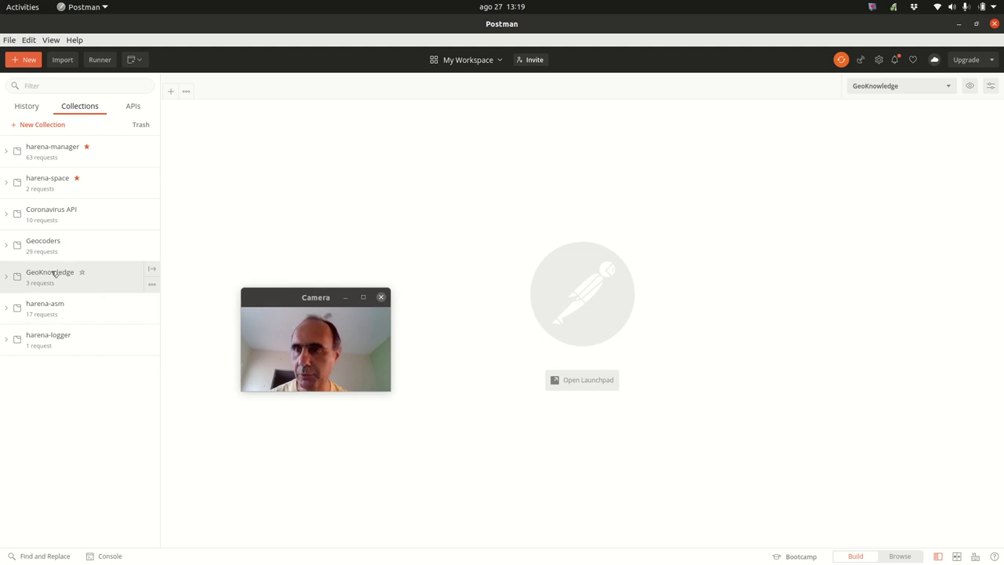
click(11, 278)
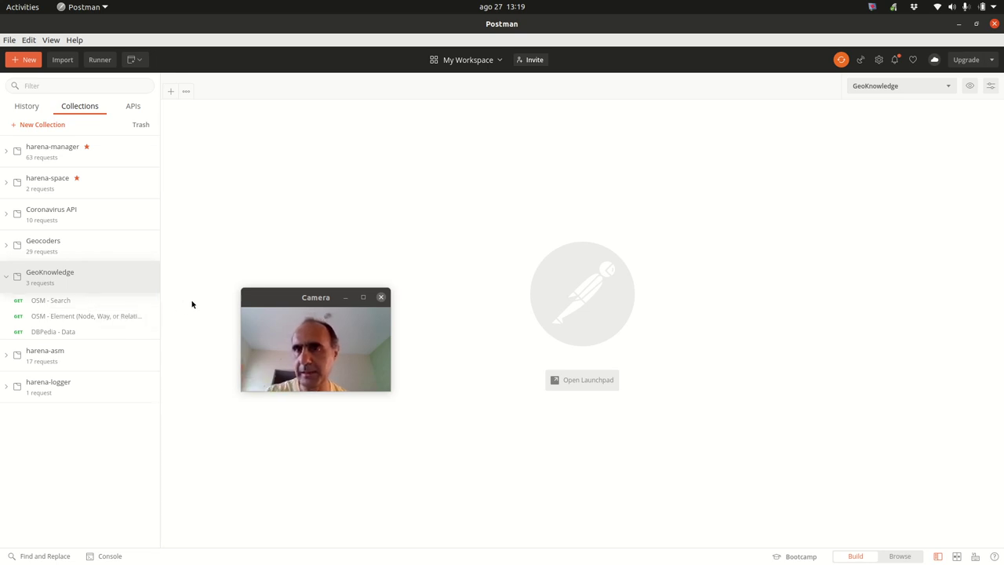
drag(301, 297, 240, 176)
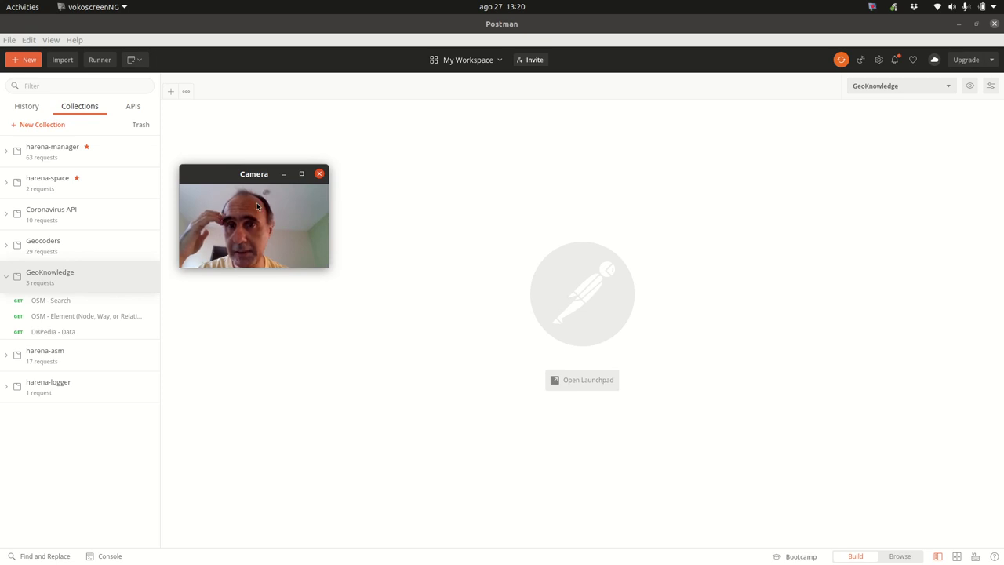
drag(249, 177, 680, 134)
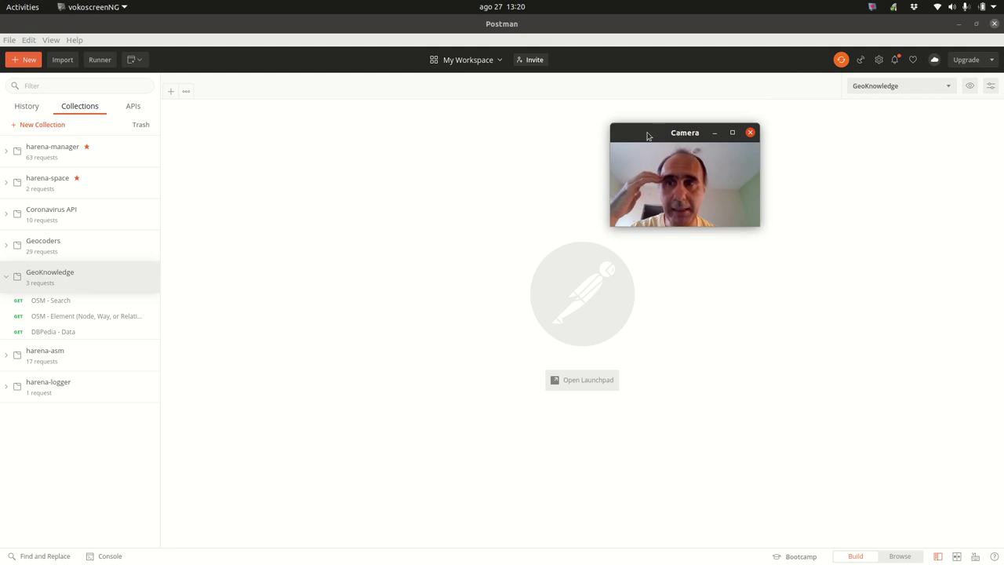
click(172, 92)
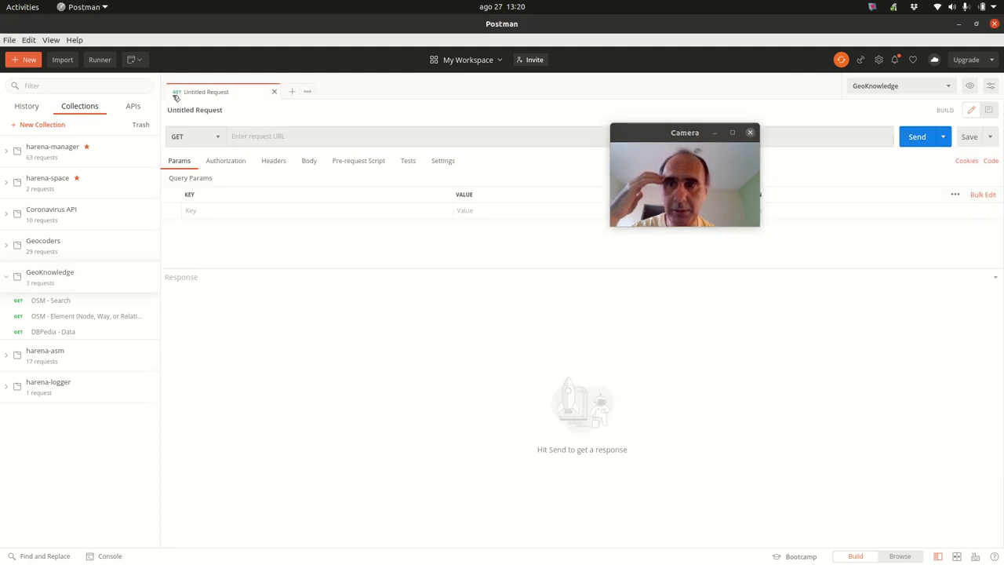
drag(681, 135, 397, 115)
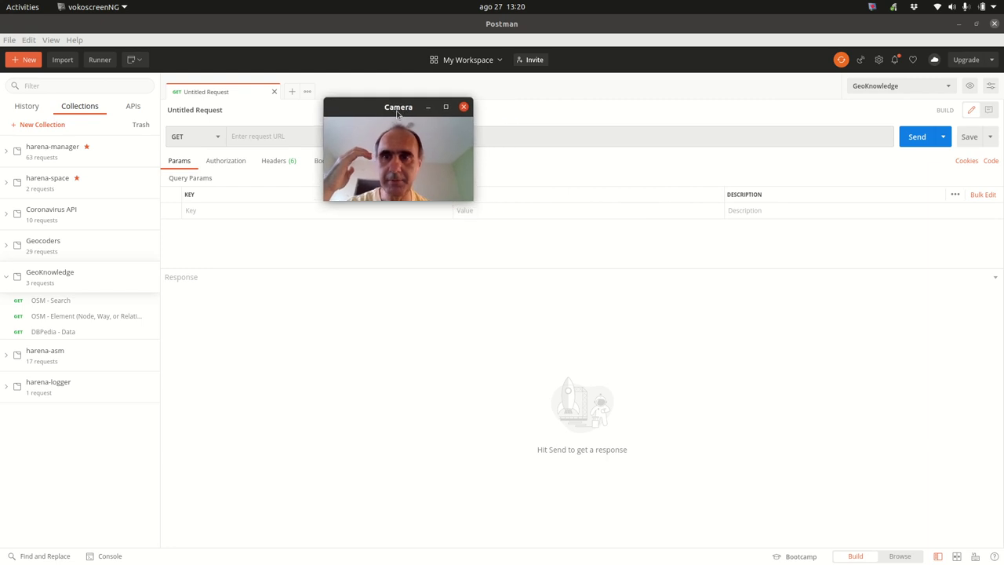
click(278, 137)
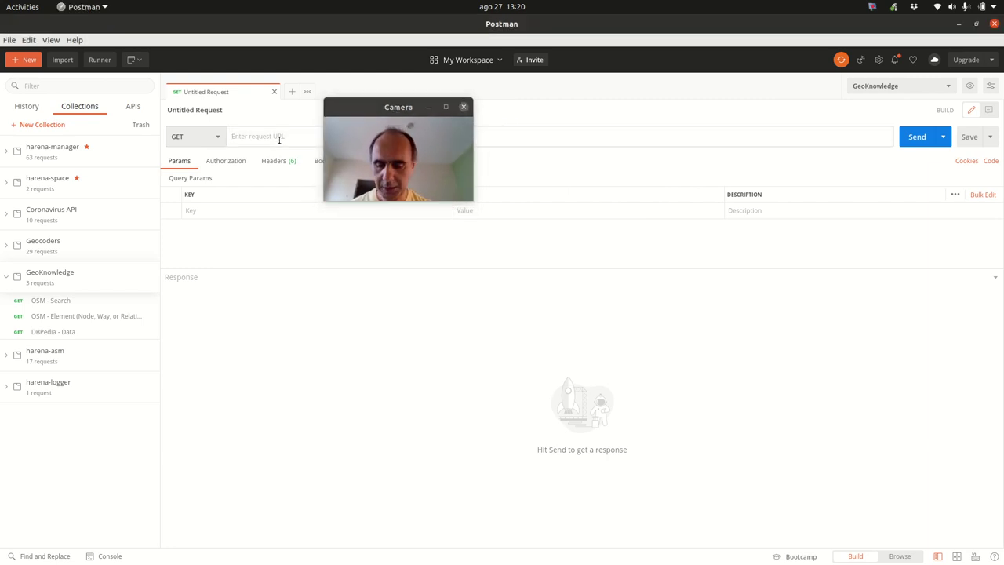
key(ctrl+v)
drag(368, 107, 443, 119)
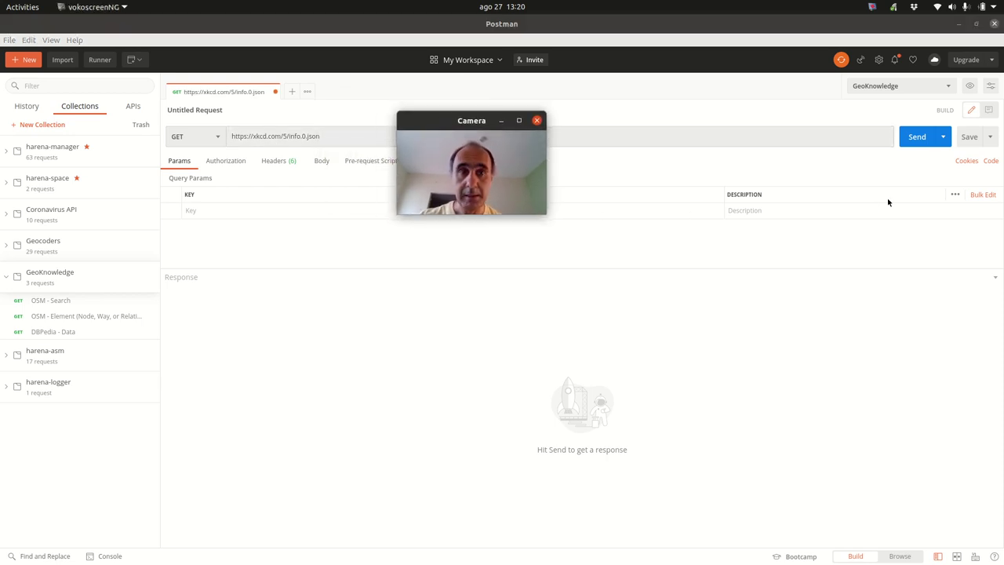
click(917, 137)
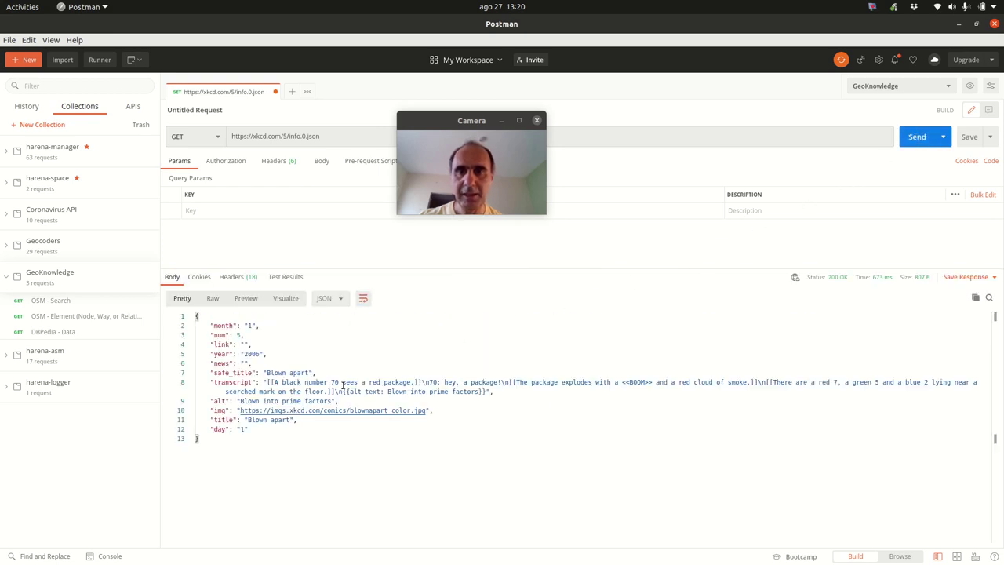
- Replace the 5 in the request address with the path variable :number and enlarge the parameters area
drag(449, 126, 354, 345)
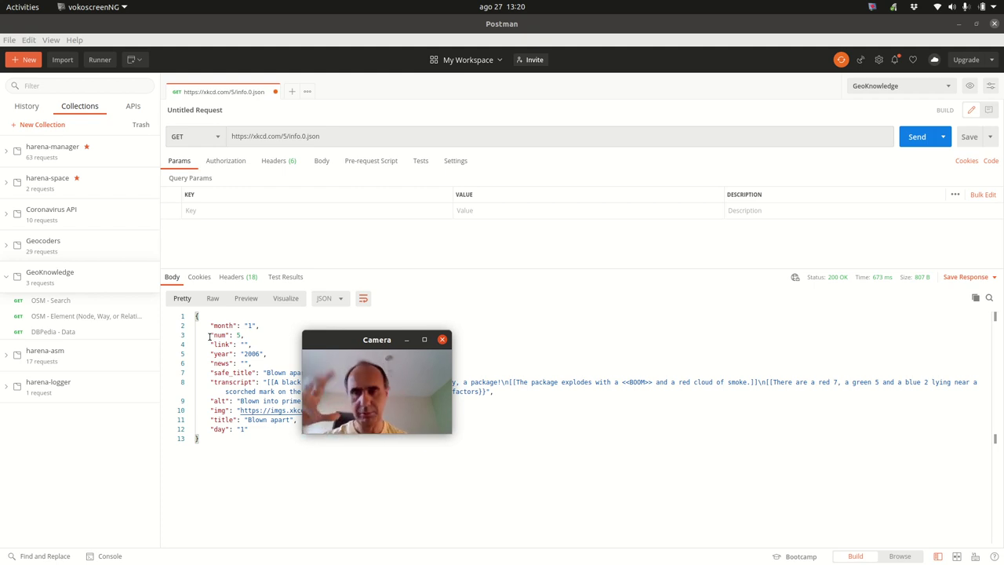
drag(377, 340, 482, 111)
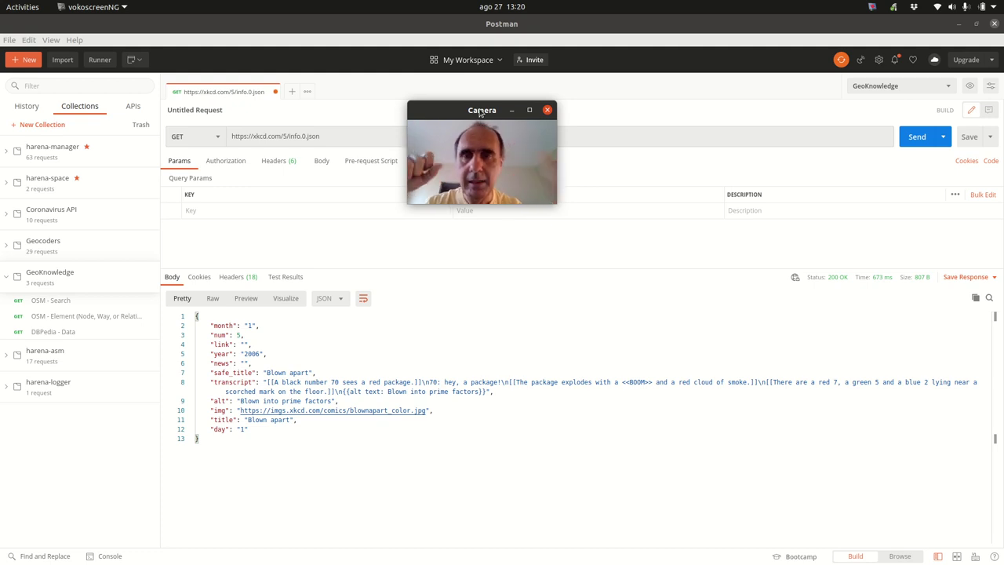
click(283, 136)
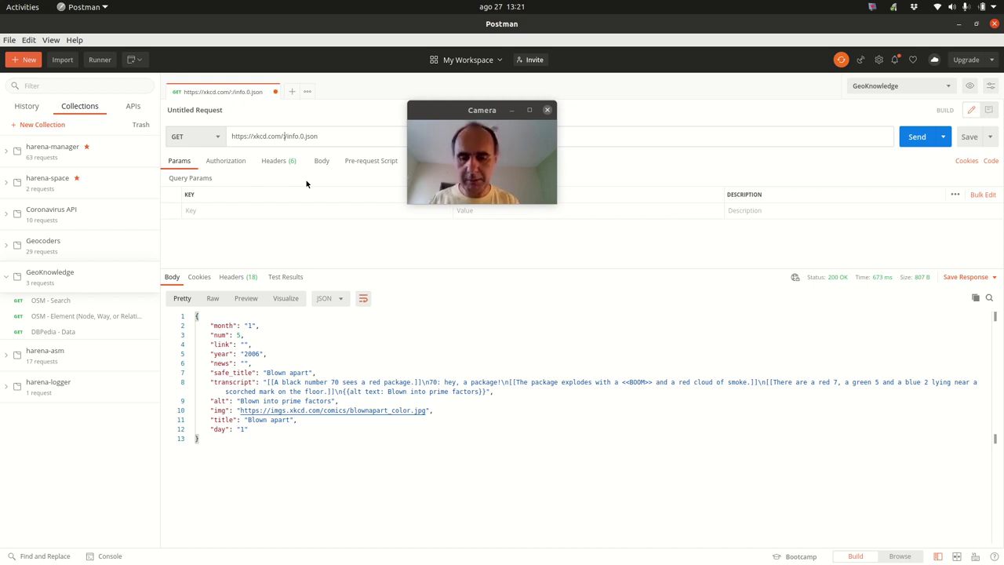
text(umber)
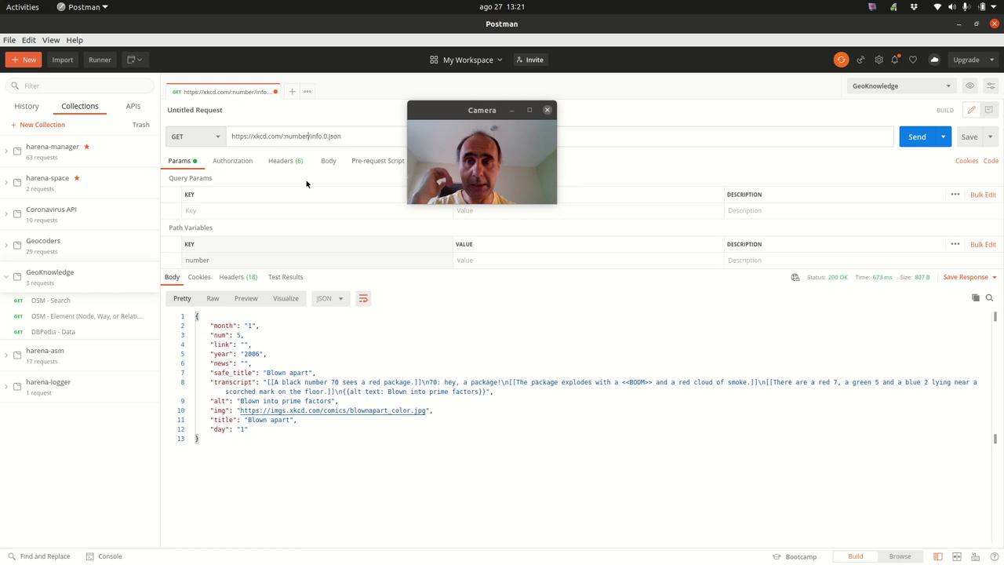
drag(347, 267, 248, 287)
drag(447, 131, 290, 223)
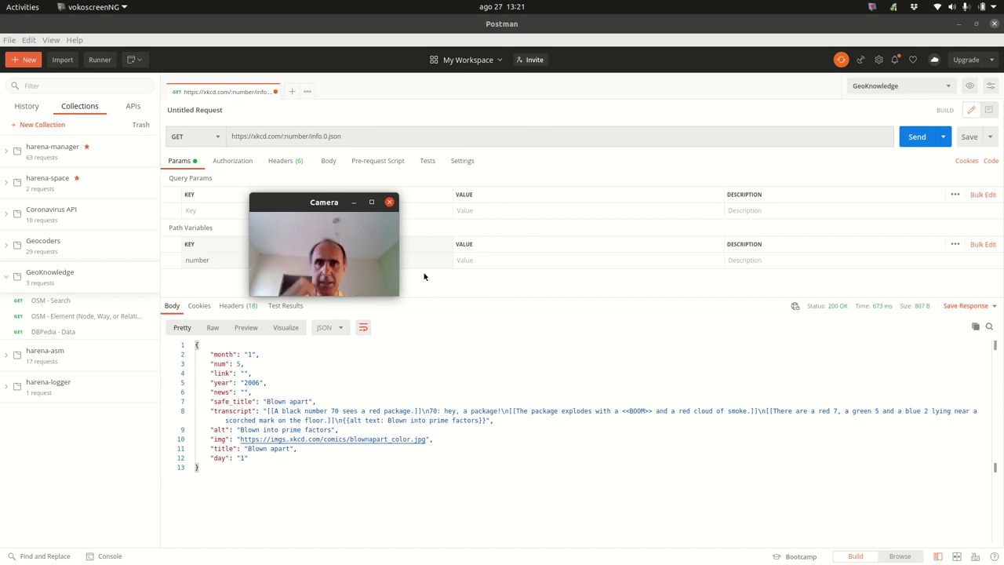
- Set the number path variable to 5 and send the request
click(481, 260)
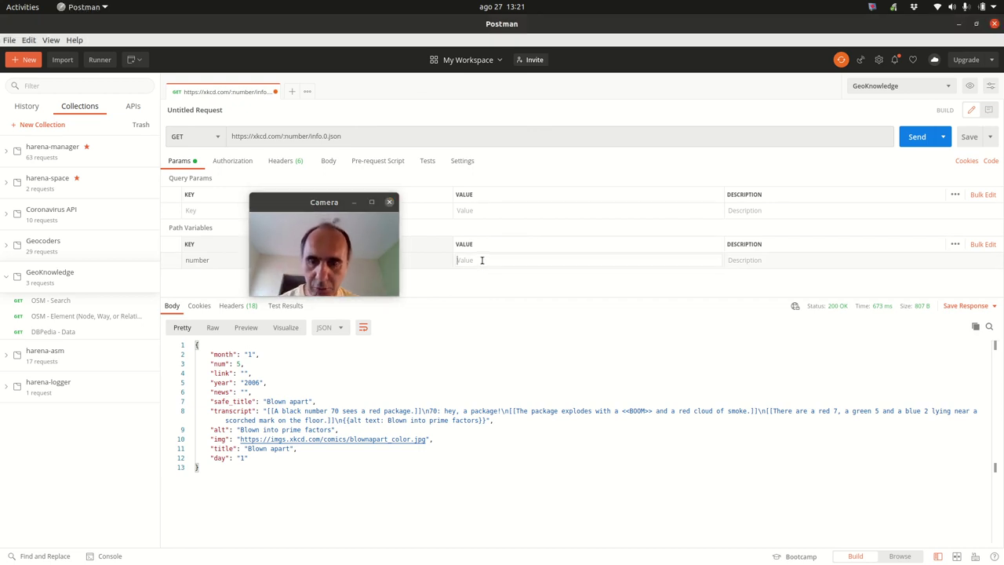
text(5)
drag(318, 203, 608, 209)
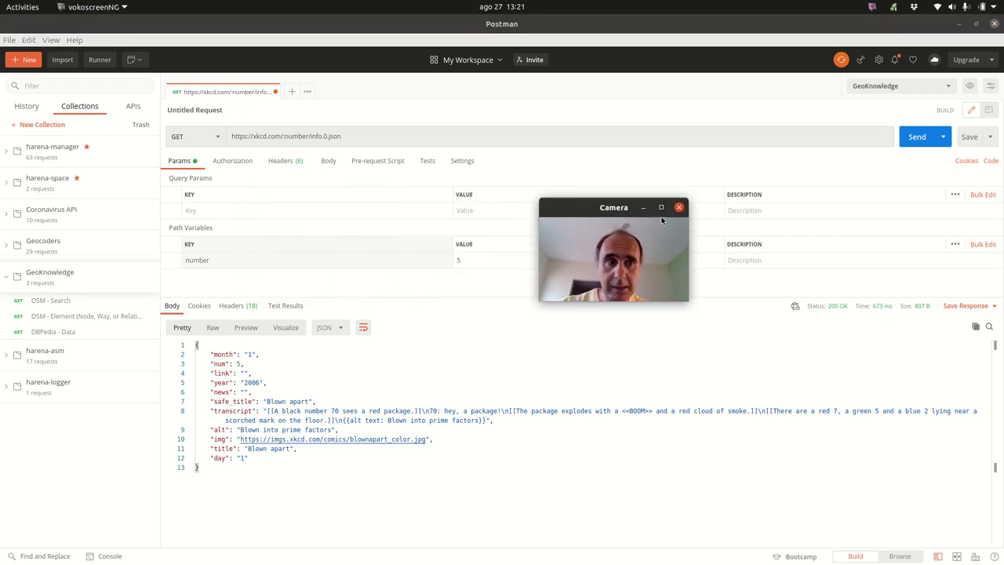
click(915, 138)
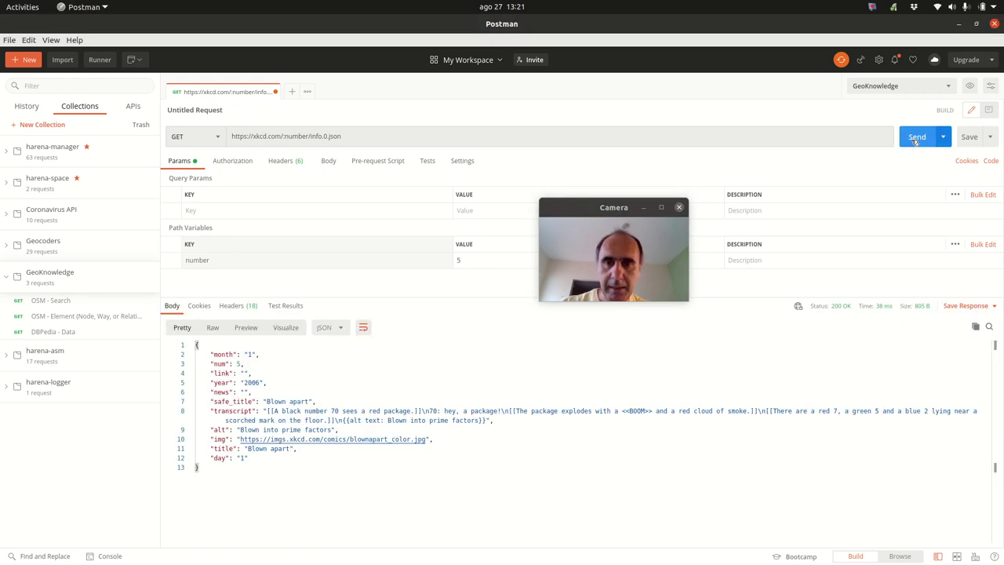
- Change the number path variable to 10 and send the request again
drag(628, 209, 599, 186)
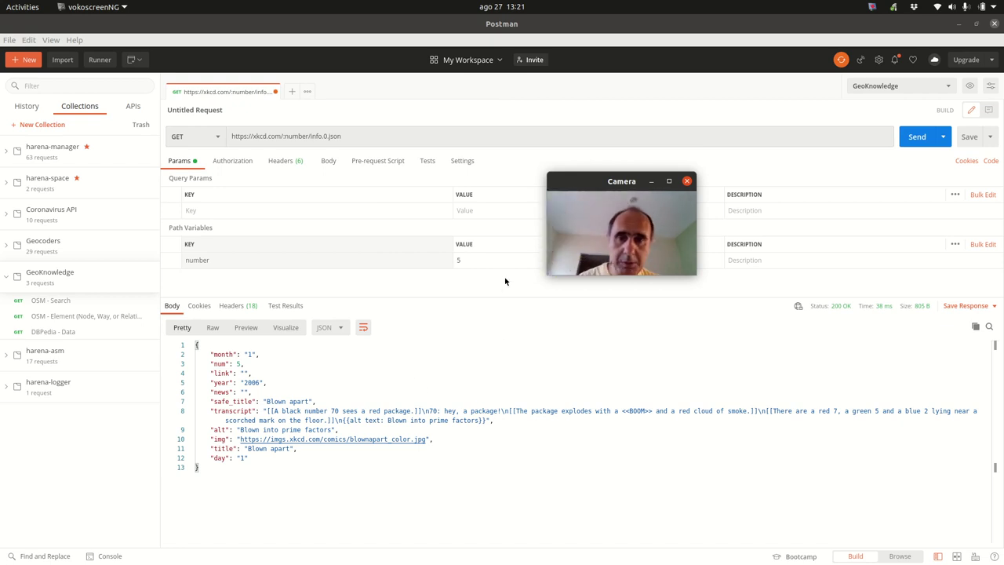
click(487, 259)
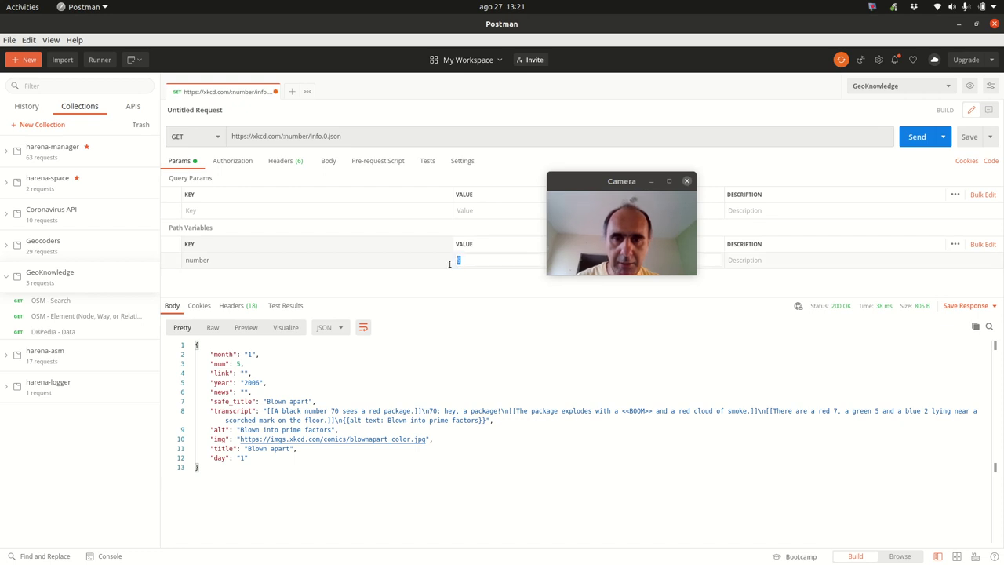
key(BackSpace)
text(10)
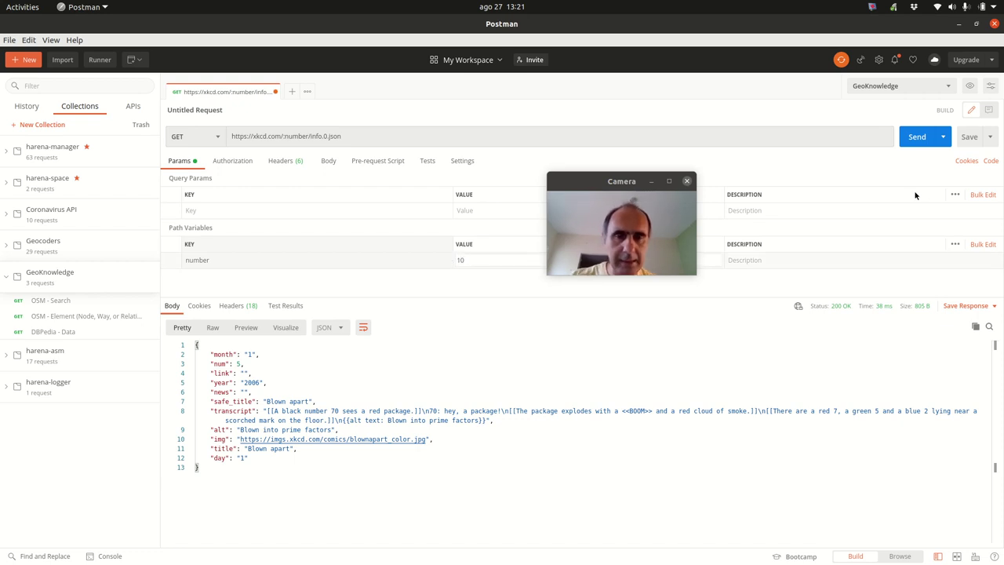
click(917, 137)
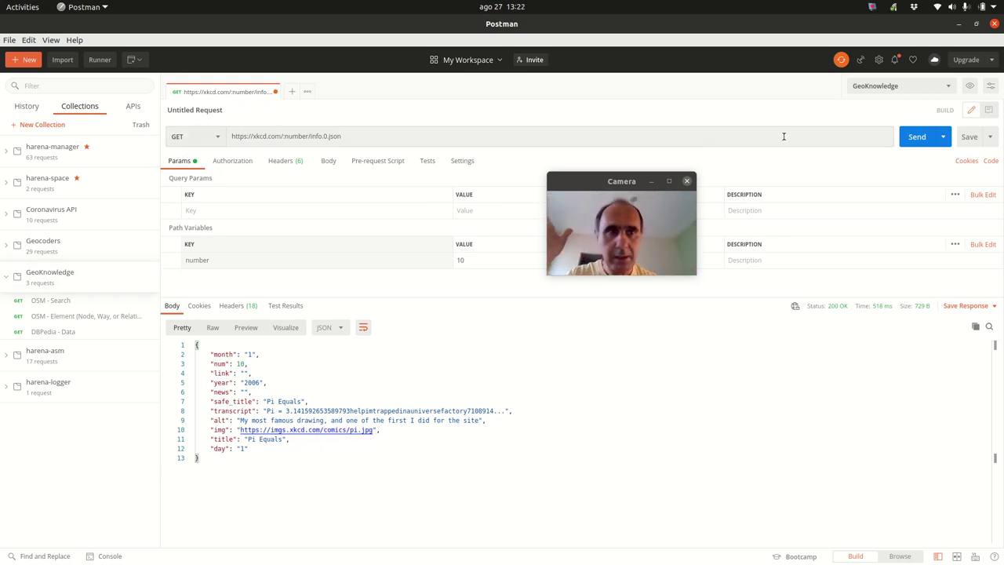
- Save the request under the name XKCD in the GeoKnowledge collection
click(962, 139)
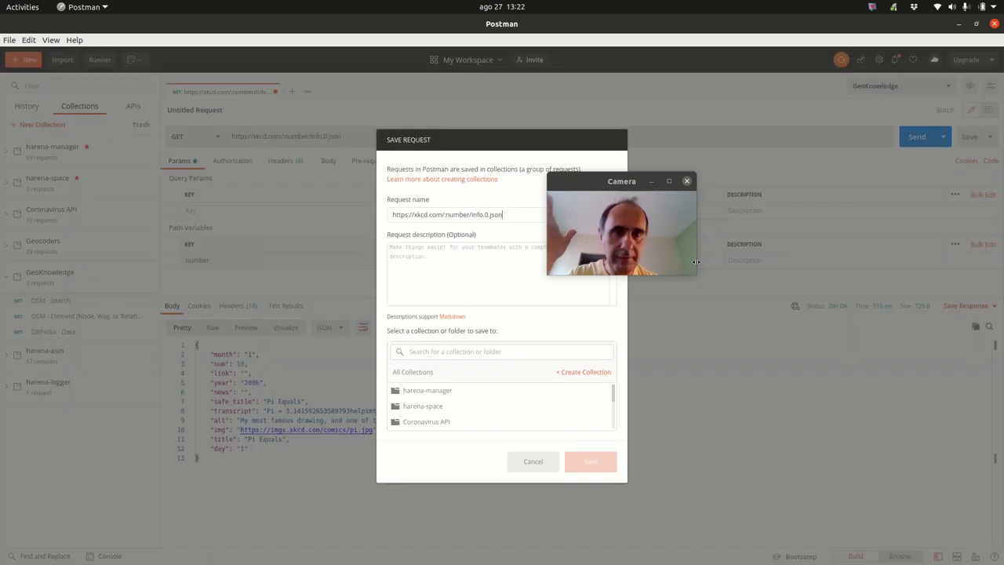
drag(506, 218, 333, 204)
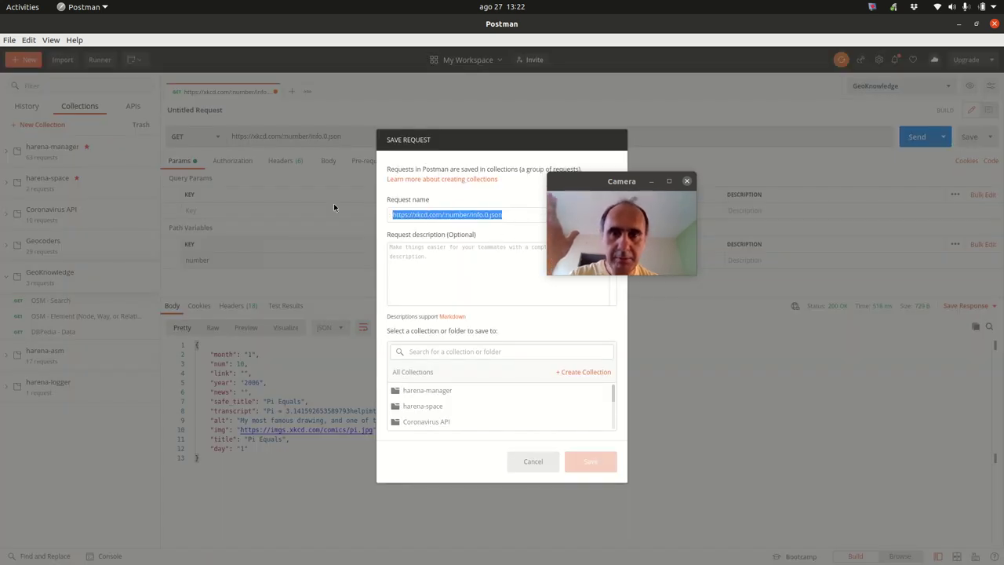
text(XKCD)
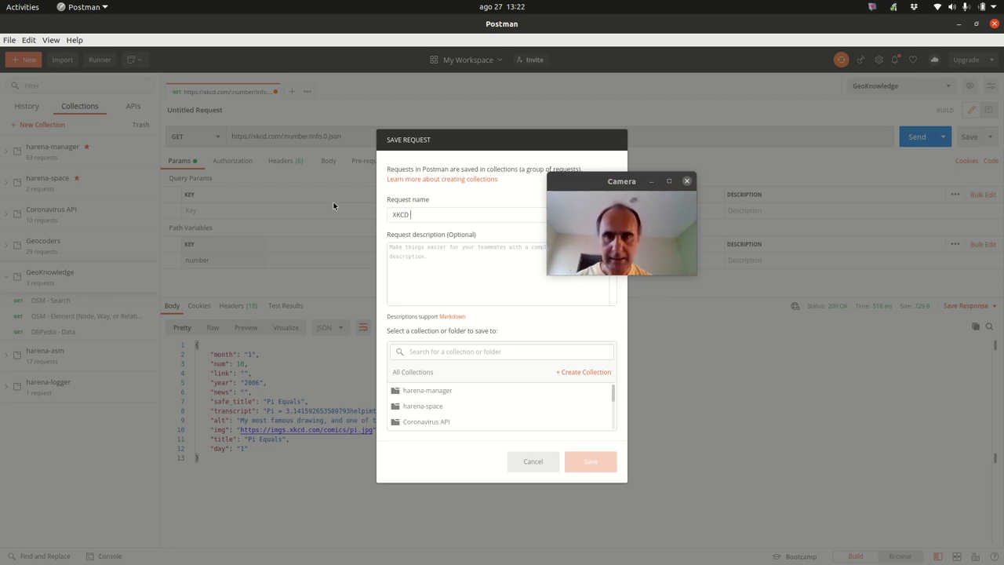
key(BackSpace)
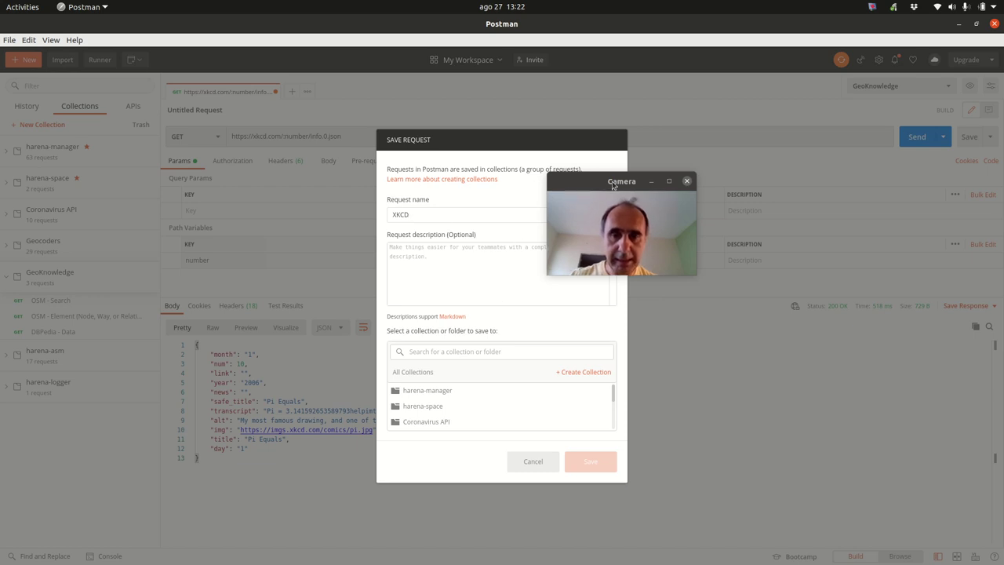
scroll(532, 408, down, 3)
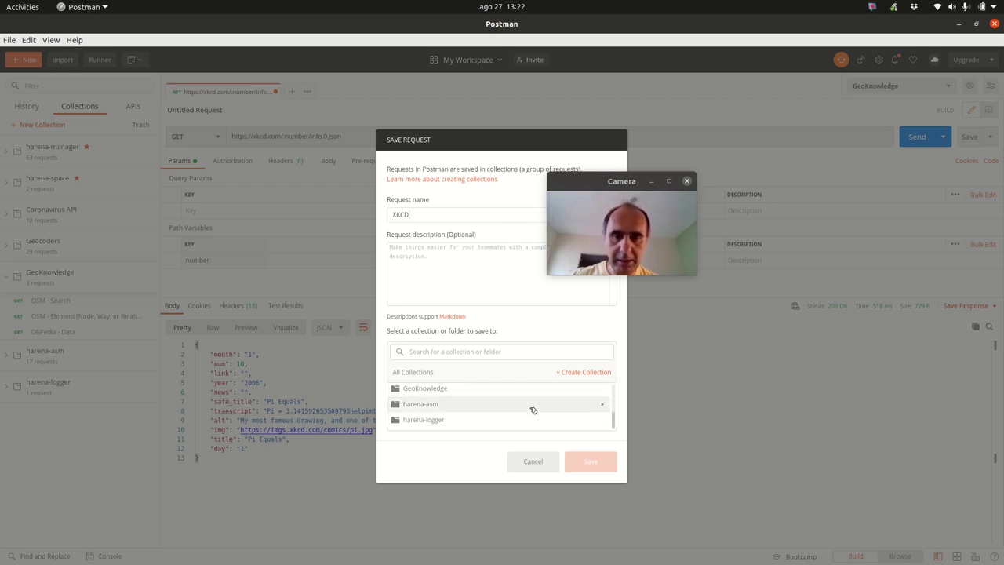
scroll(532, 410, up, 2)
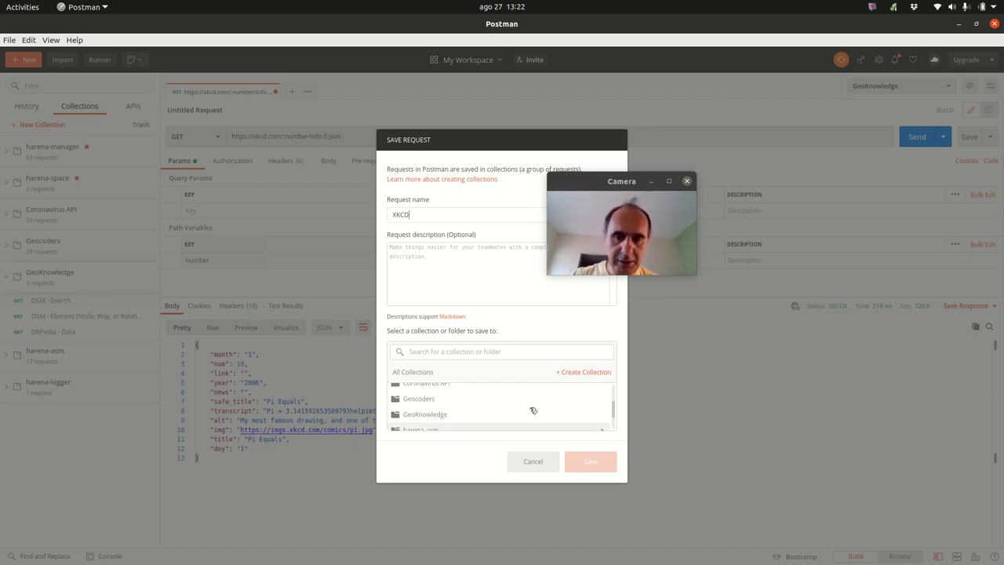
click(463, 416)
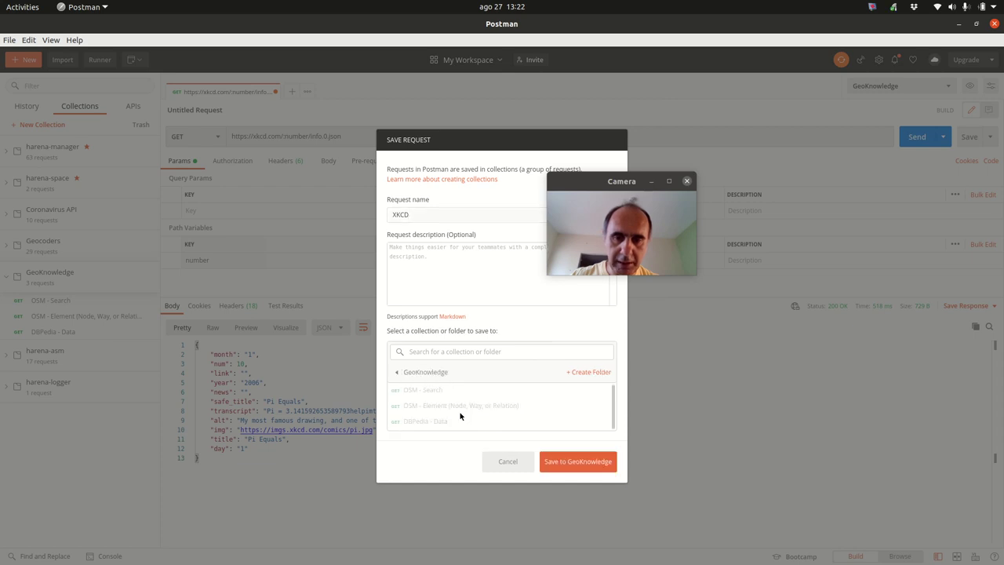
click(578, 463)
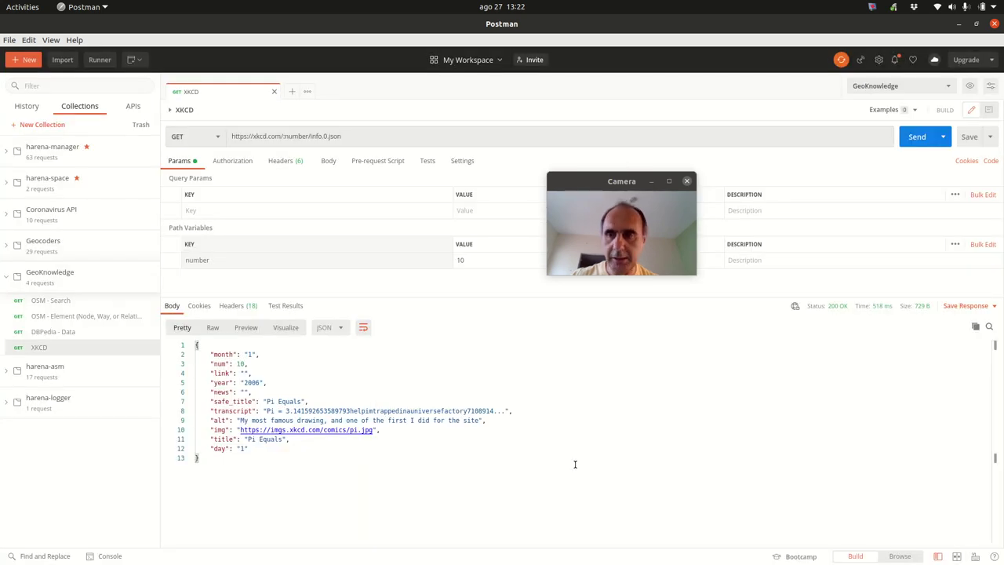
- Look through the auth and user folders of the harena-manager collection, and collapse the collection again
drag(596, 183, 189, 308)
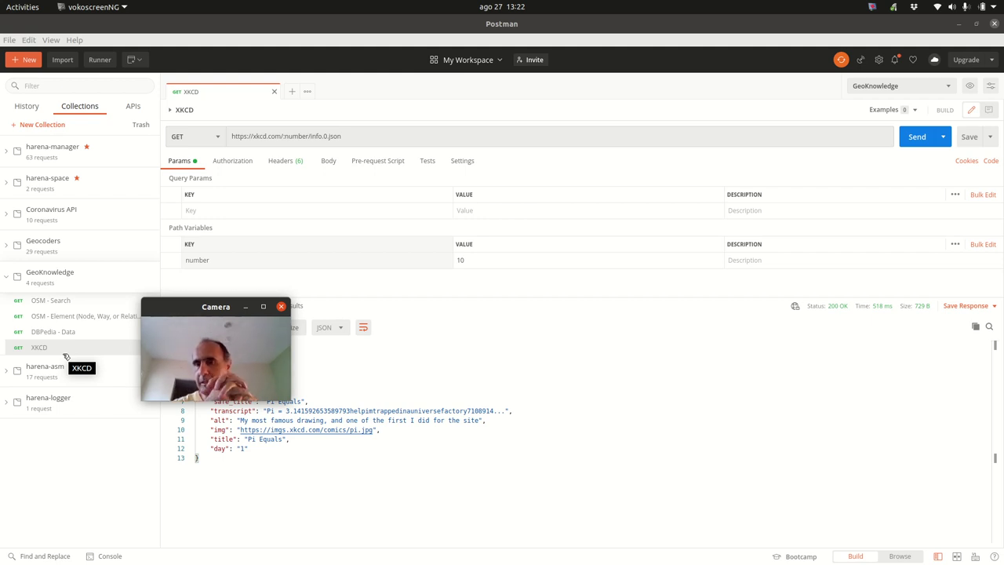
drag(201, 306, 559, 158)
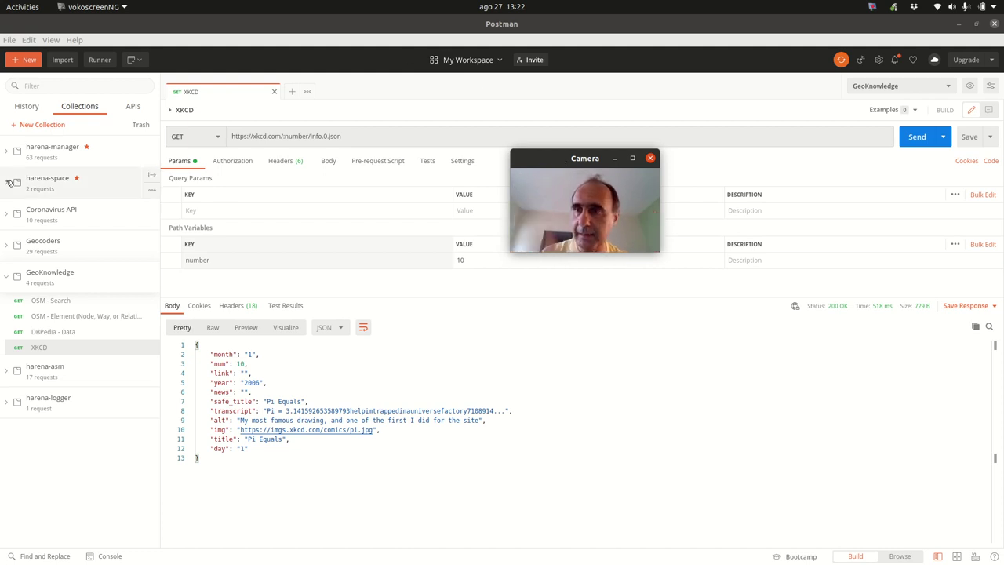
click(13, 154)
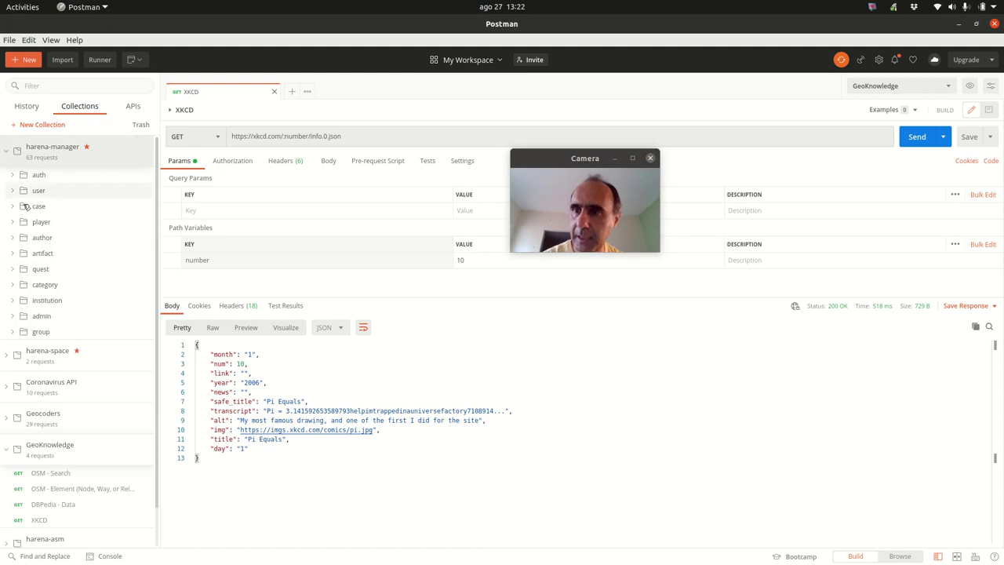
click(14, 174)
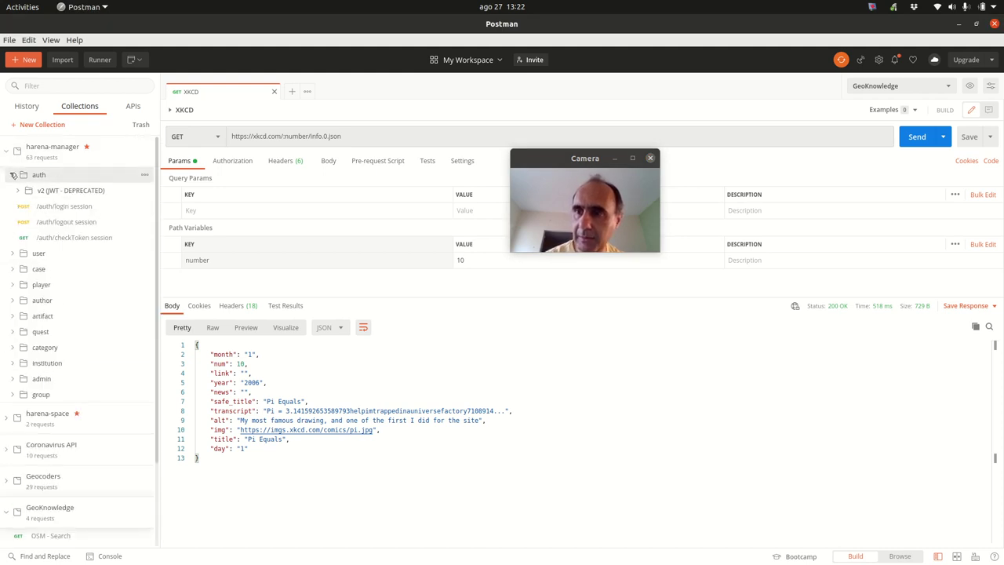
click(14, 174)
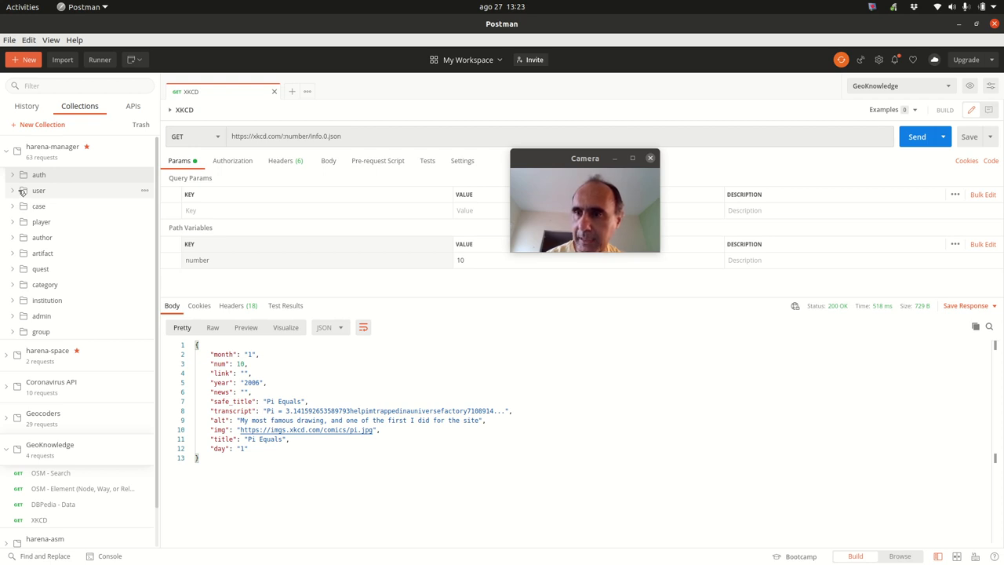
click(22, 191)
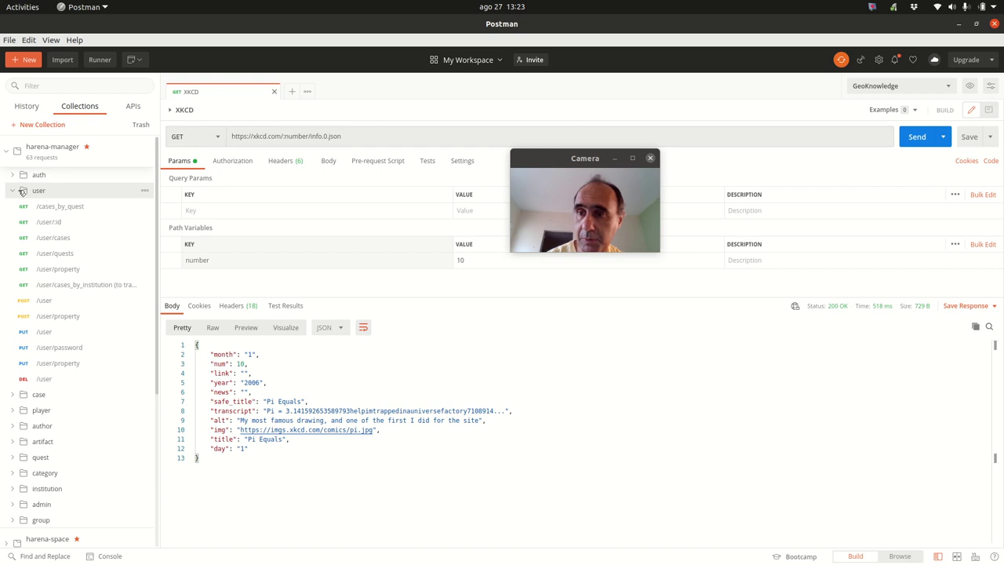
click(23, 191)
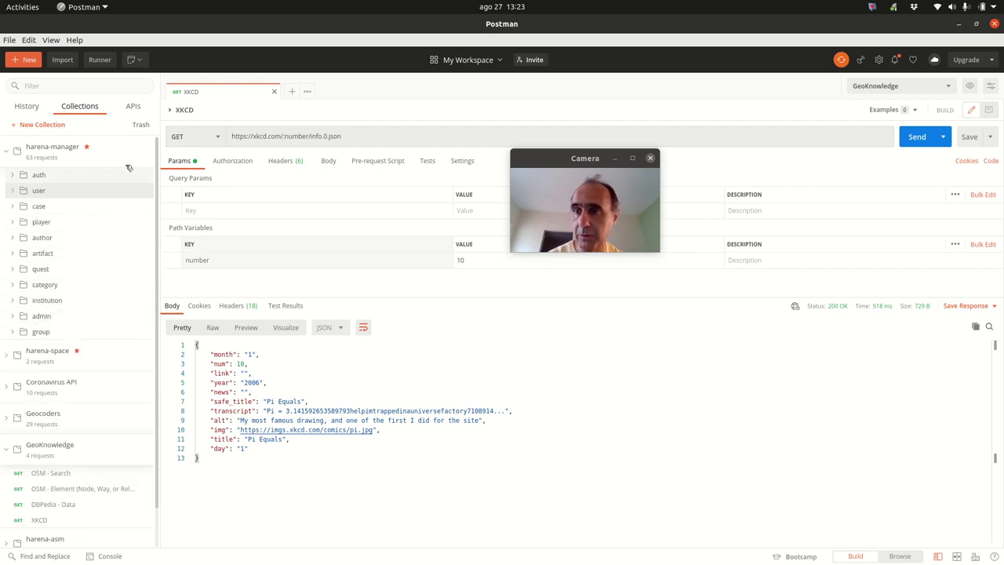
click(7, 153)
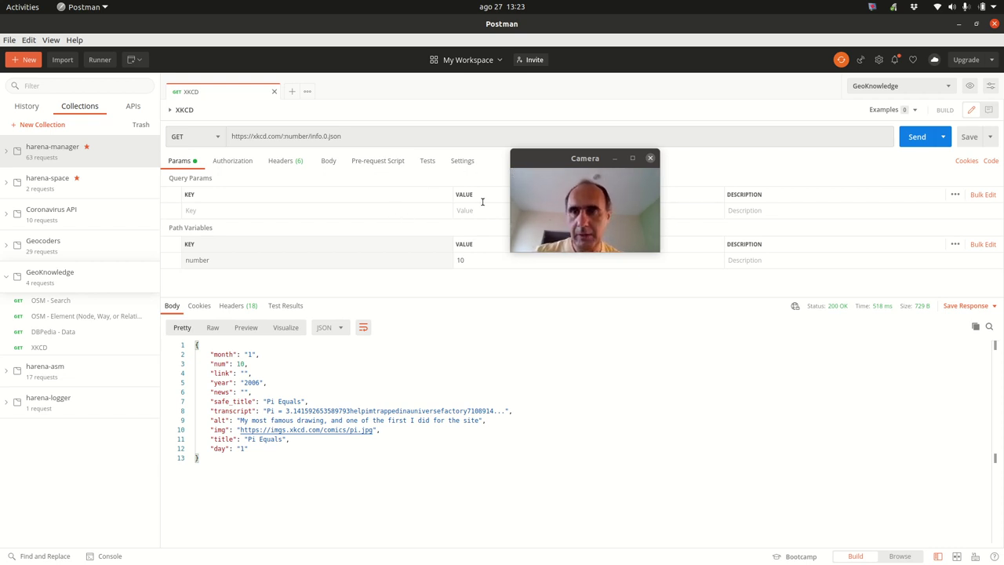
- Open the OSM - Search request from the GeoKnowledge collection
drag(561, 163, 482, 213)
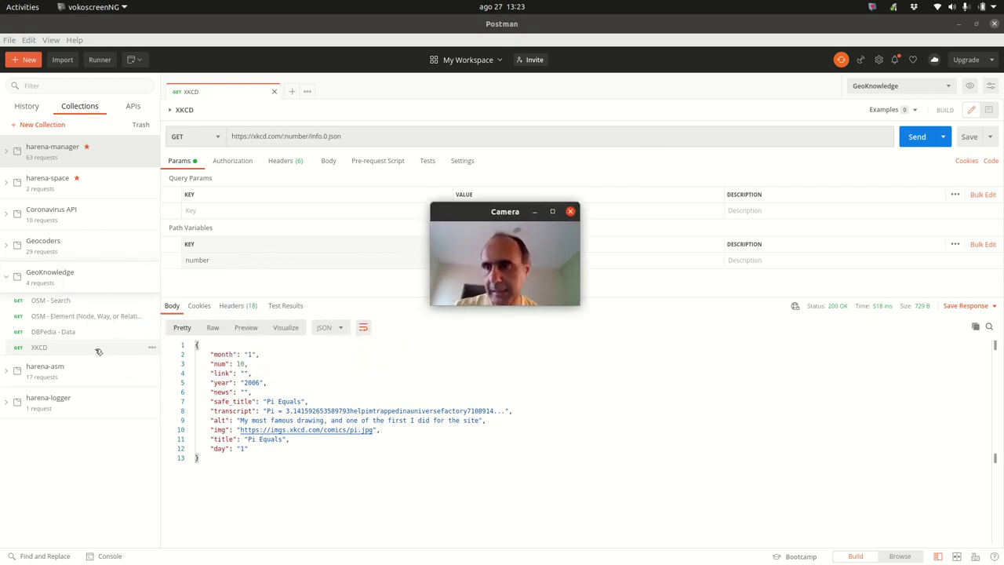
click(74, 303)
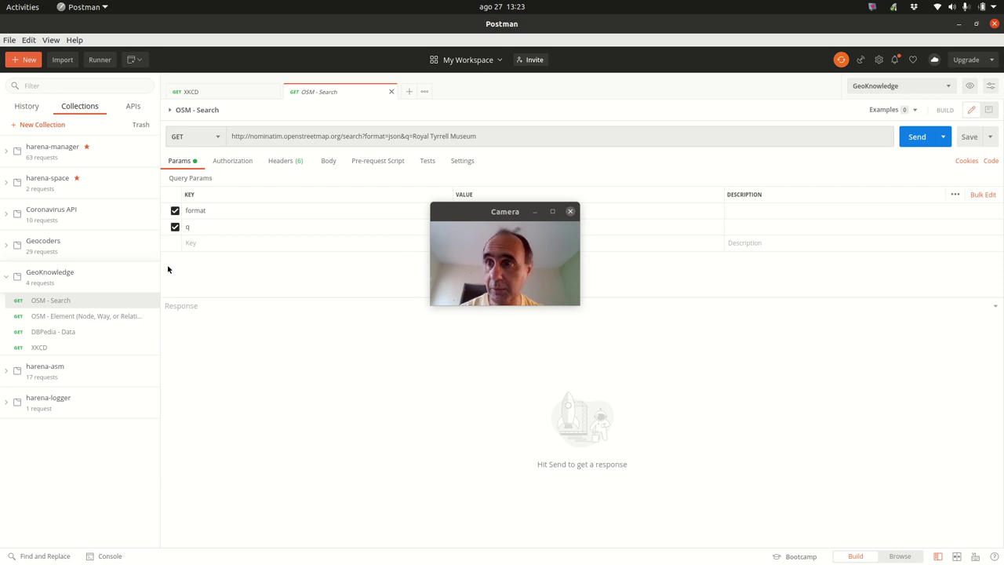
- Switch to the rcs57-servicos-rest-v08.pdf slides, review the Endereço do Request slide full size, and return to Postman
key(alt+Tab)
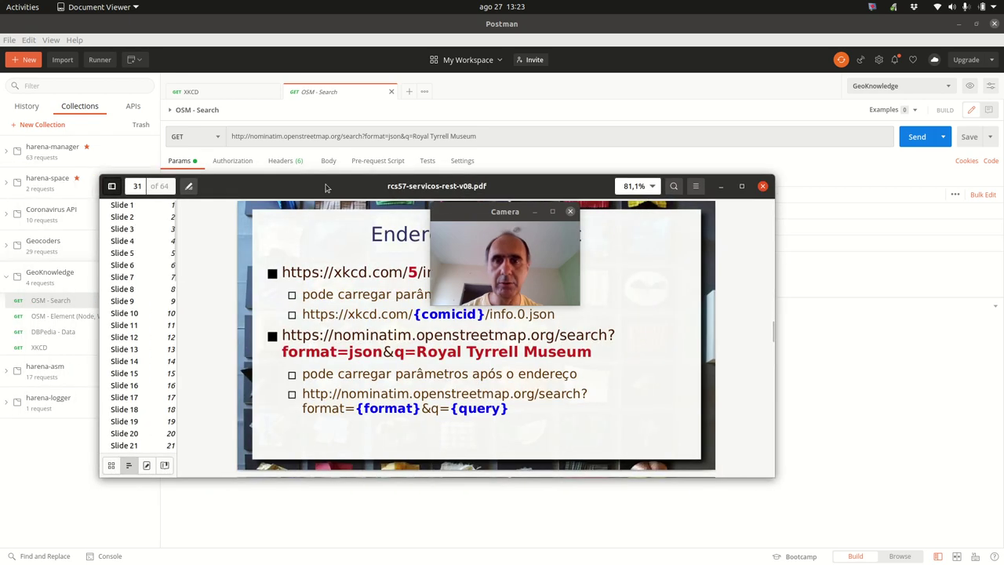
key(super+Up)
drag(502, 211, 494, 196)
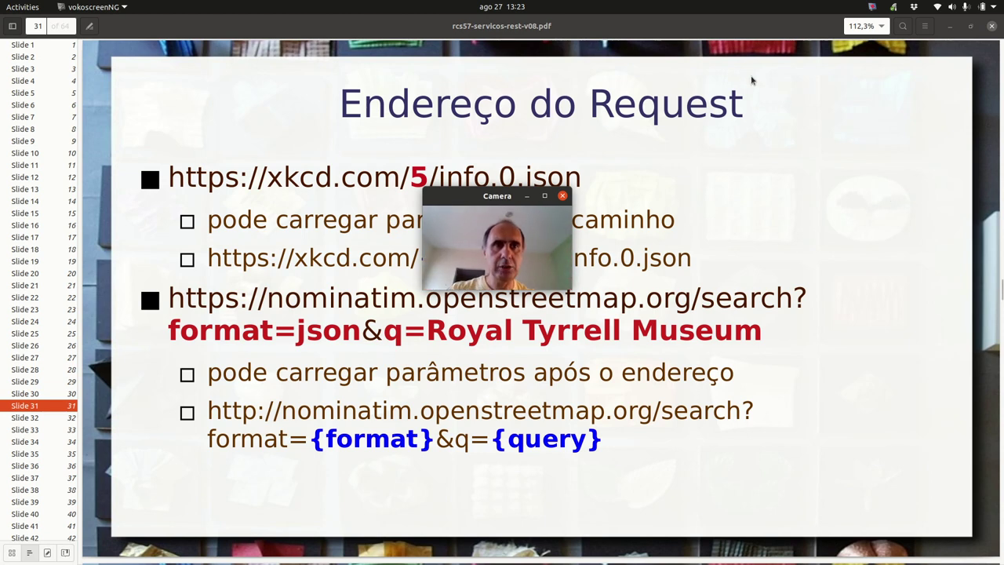
key(super+h)
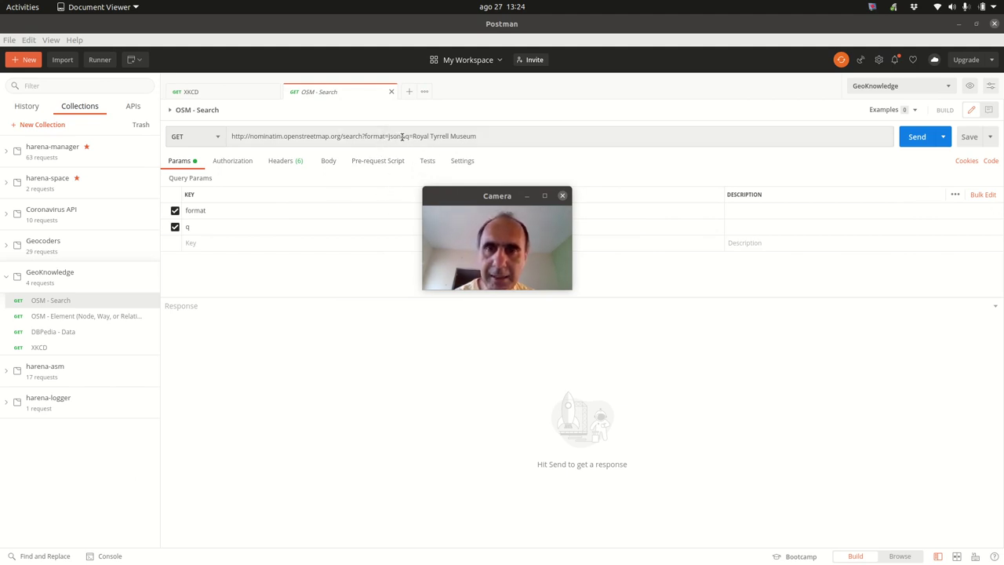
- Change the format query parameter of the OSM - Search request to xml
drag(450, 196, 218, 228)
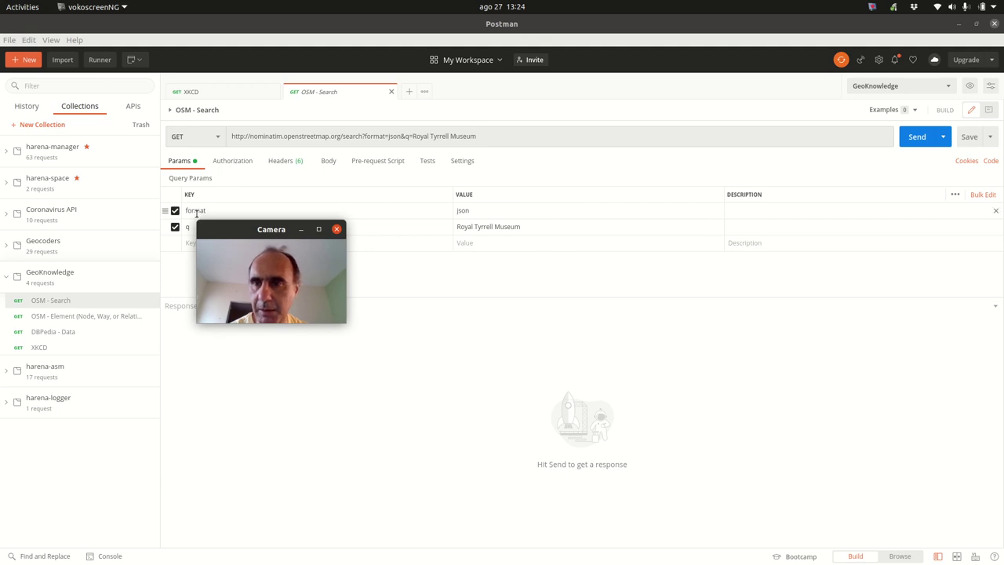
drag(251, 233, 619, 198)
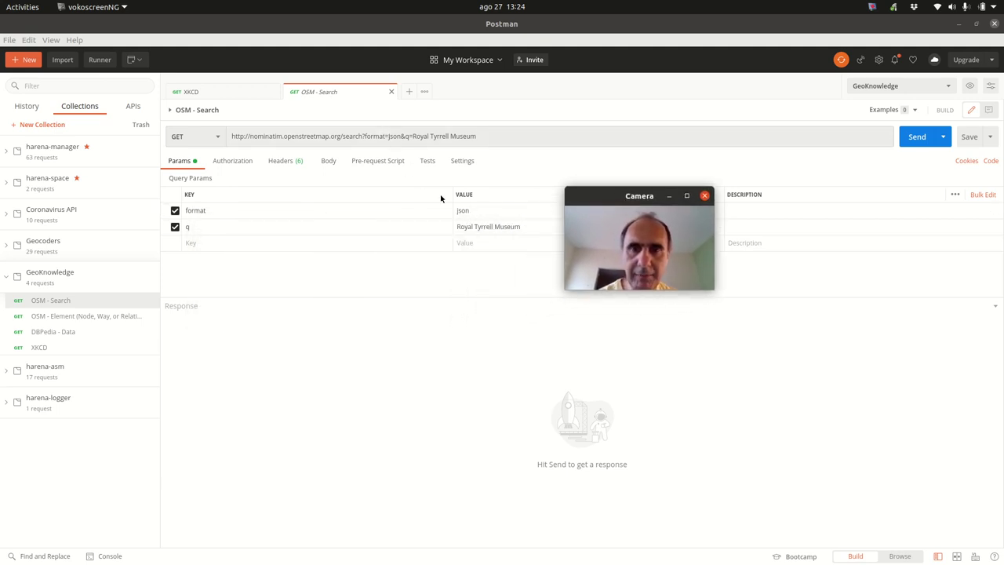
click(470, 211)
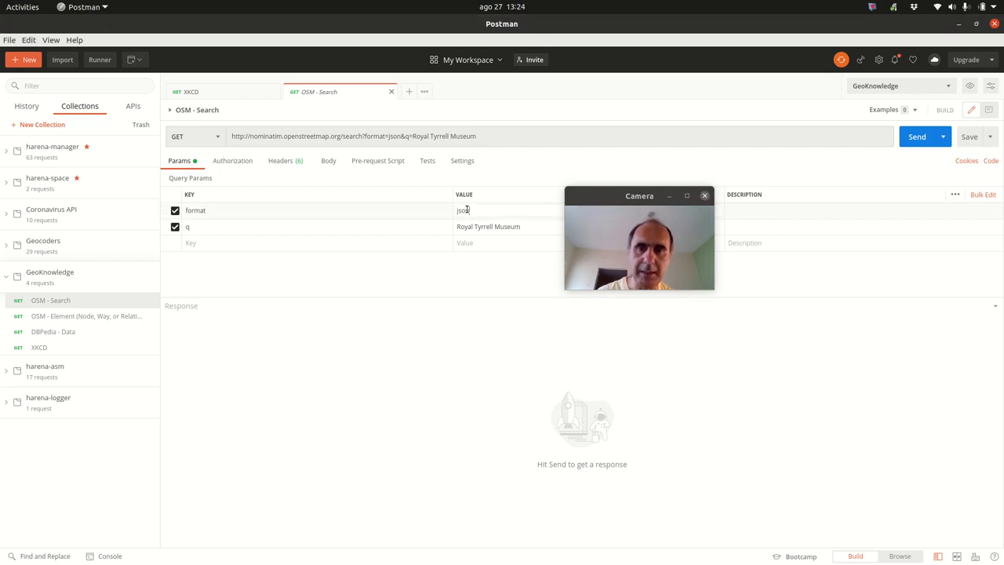
text(x)
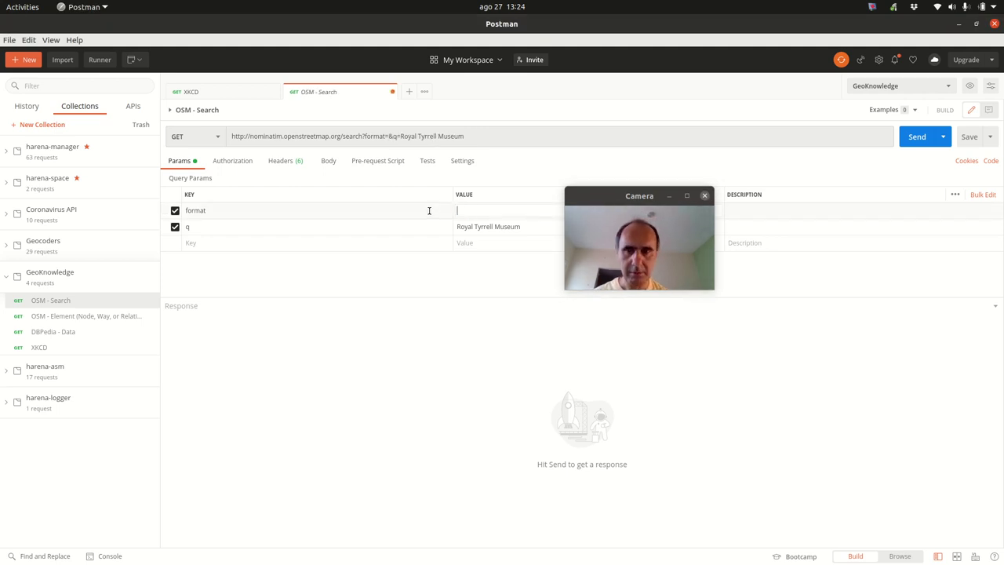
text(ml)
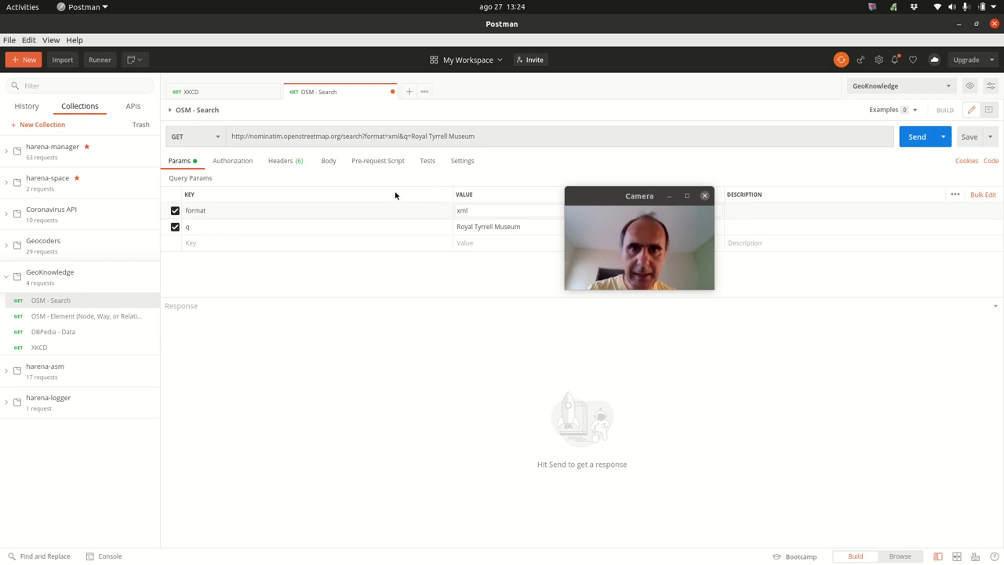
- Set the format query parameter back to json
drag(609, 203, 559, 206)
click(463, 211)
double_click(461, 210)
text(json)
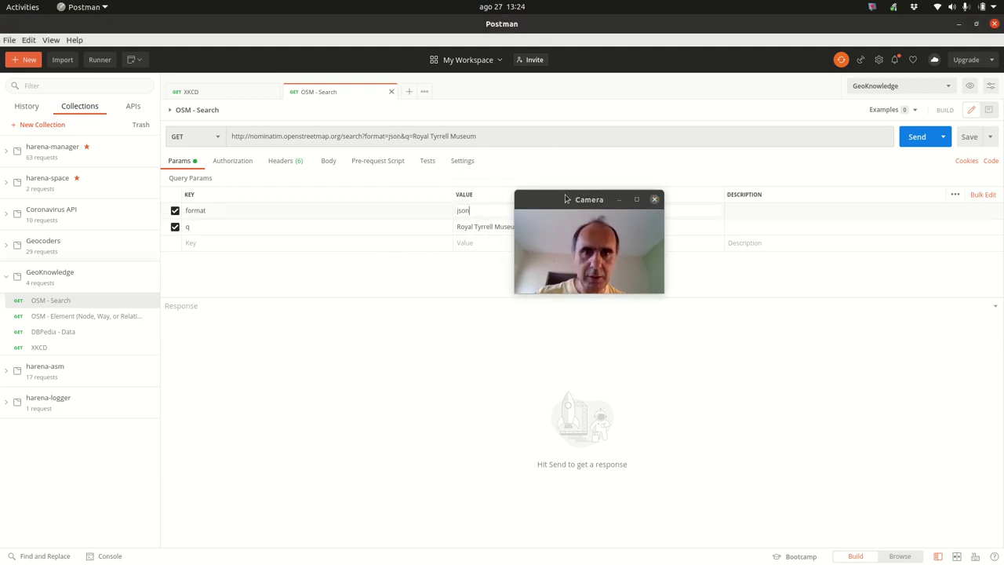
- Send the OSM - Search request for Royal Tyrrell Museum
drag(565, 195, 480, 163)
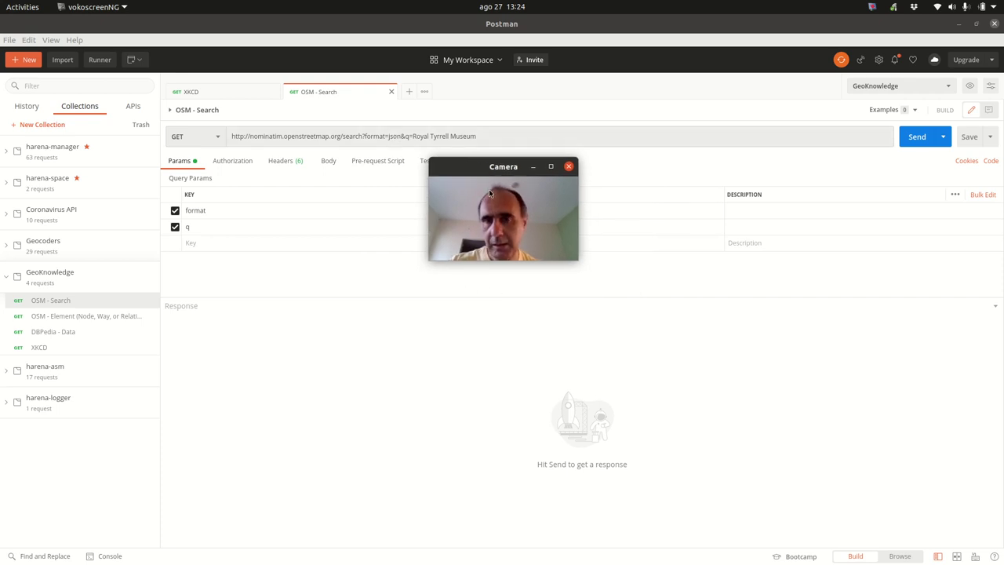
drag(495, 173, 290, 247)
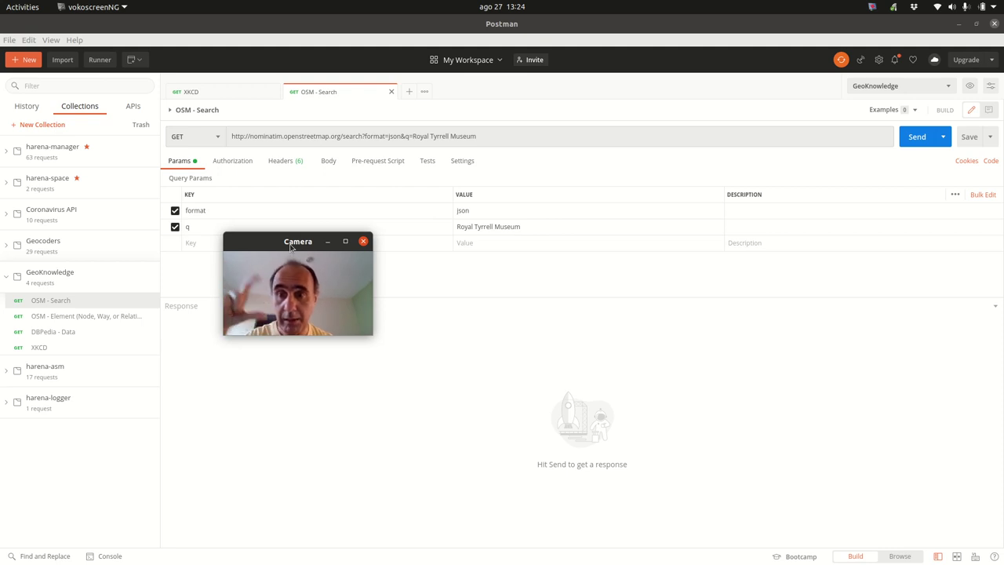
click(925, 145)
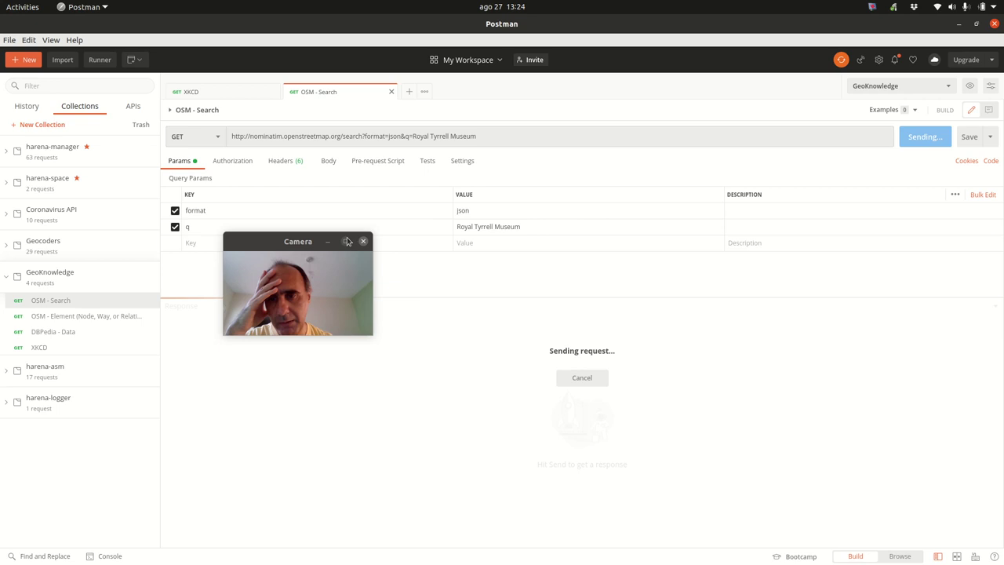
drag(304, 245, 470, 237)
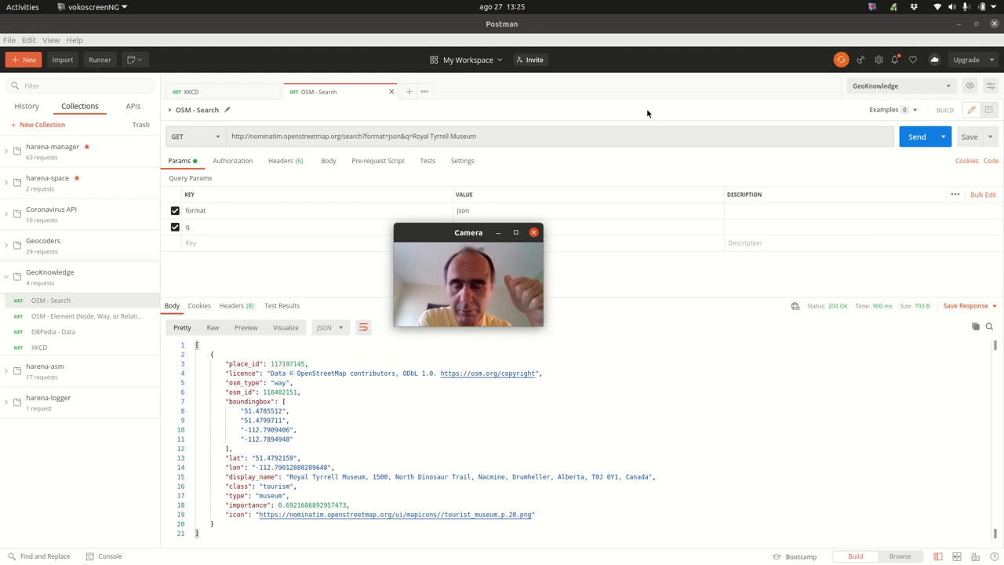
- Switch to Firefox and open the Royal Tyrrell Museum search result on OpenStreetMap
click(958, 23)
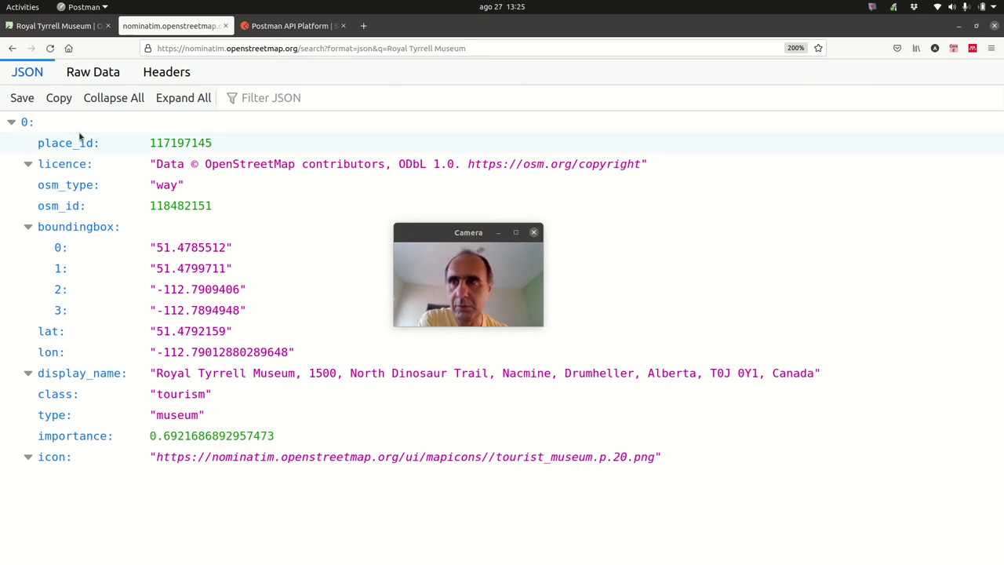
click(61, 27)
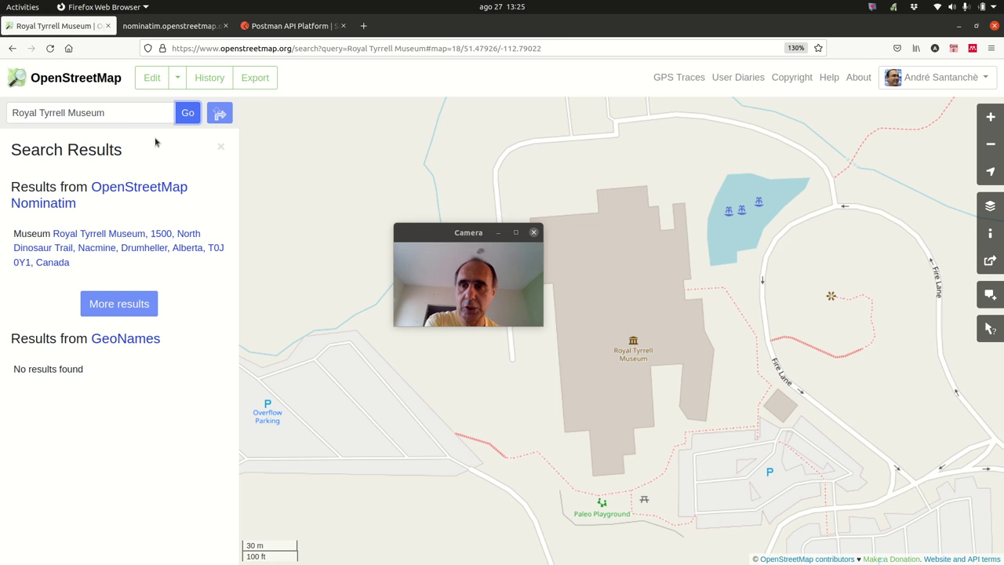
click(114, 234)
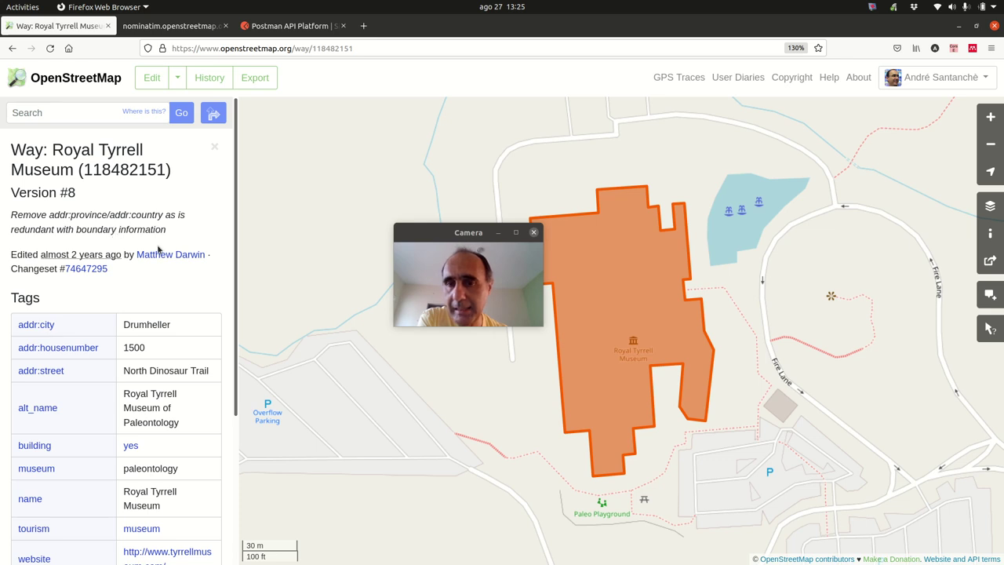
- Examine the tags of the Royal Tyrrell Museum way, from the address down to the wikidata and wikipedia entries
drag(457, 239, 298, 240)
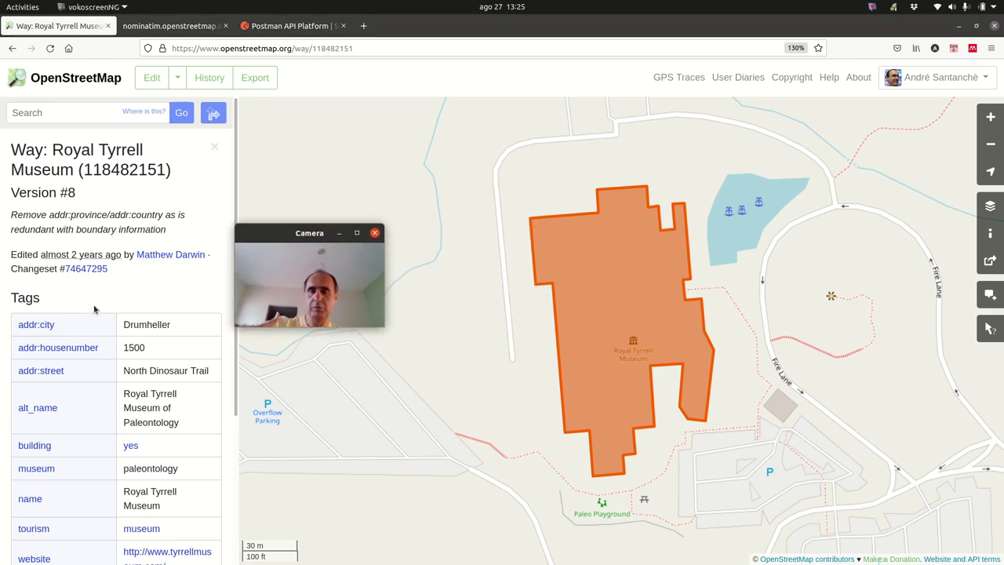
scroll(106, 353, down, 5)
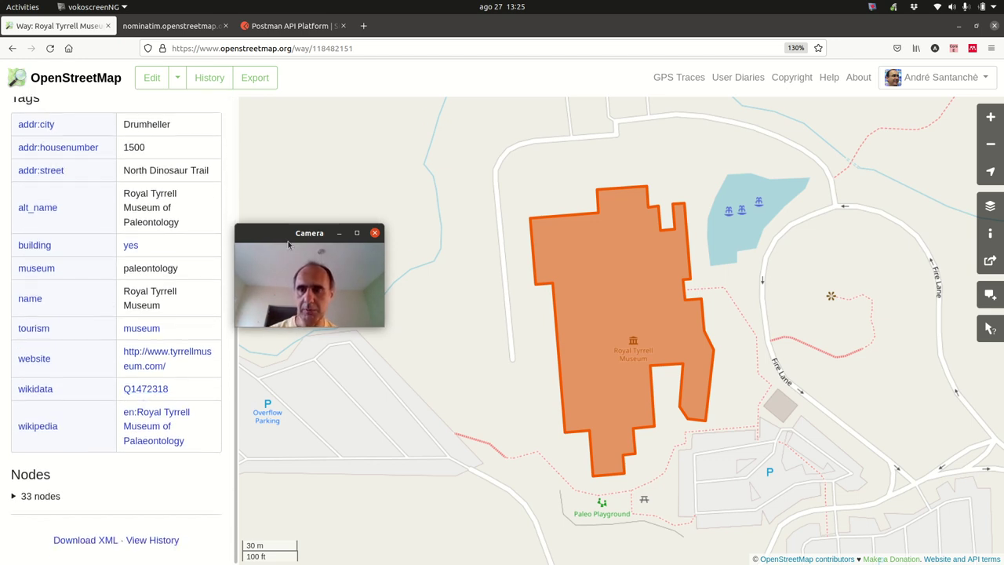
drag(288, 234, 411, 268)
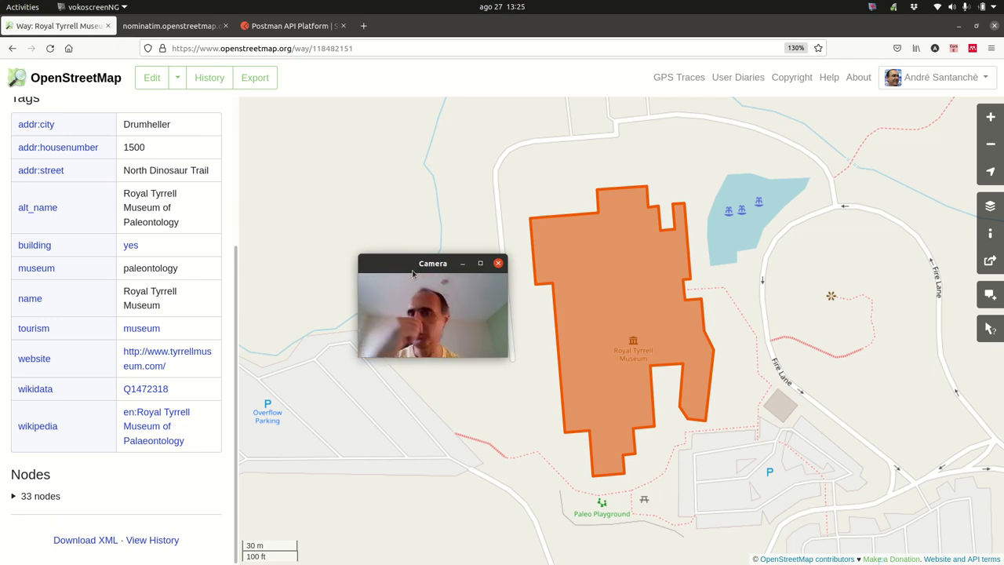
drag(413, 273, 279, 253)
scroll(188, 240, up, 4)
scroll(188, 240, down, 3)
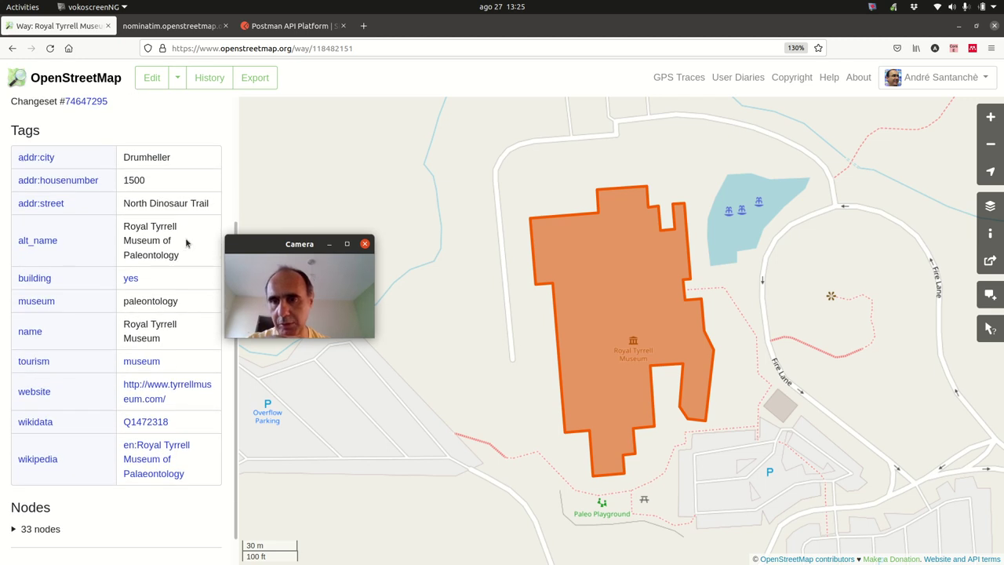
scroll(187, 244, down, 1)
drag(253, 245, 237, 399)
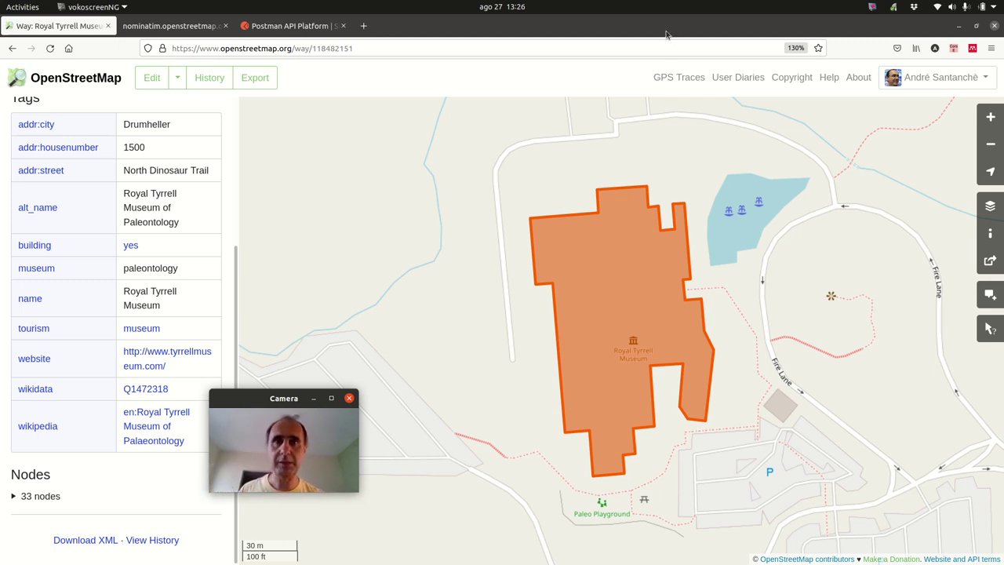
- Return to Postman in full size and open the OSM - Element (Node, Way, or Relation) request from the GeoKnowledge collection
drag(669, 32, 8, 55)
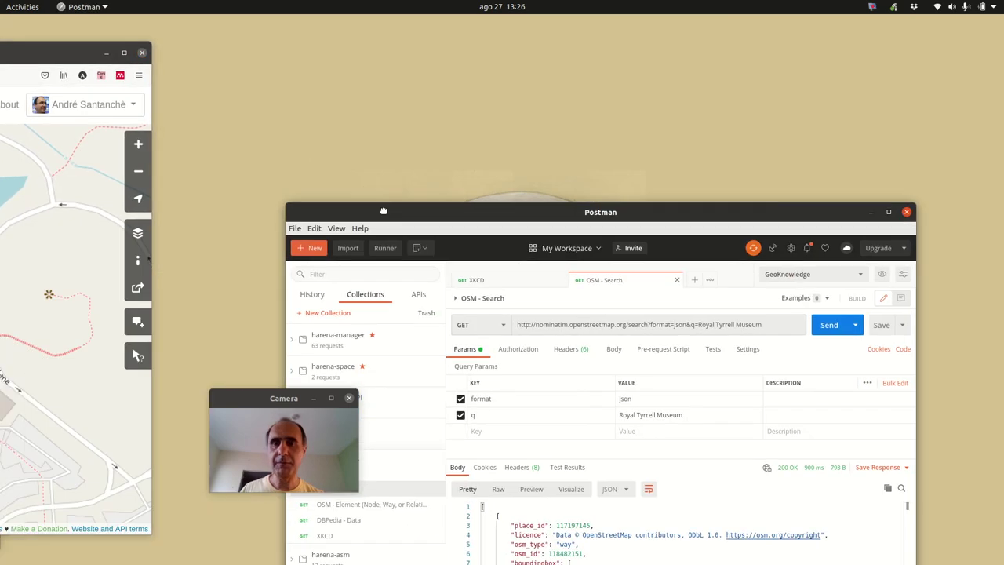
key(alt+Tab)
double_click(383, 210)
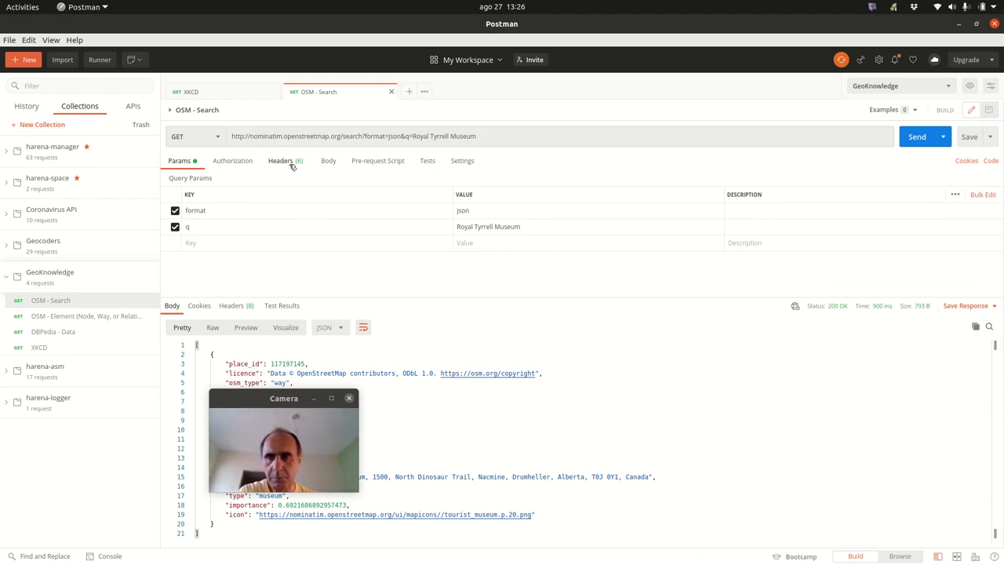
click(79, 317)
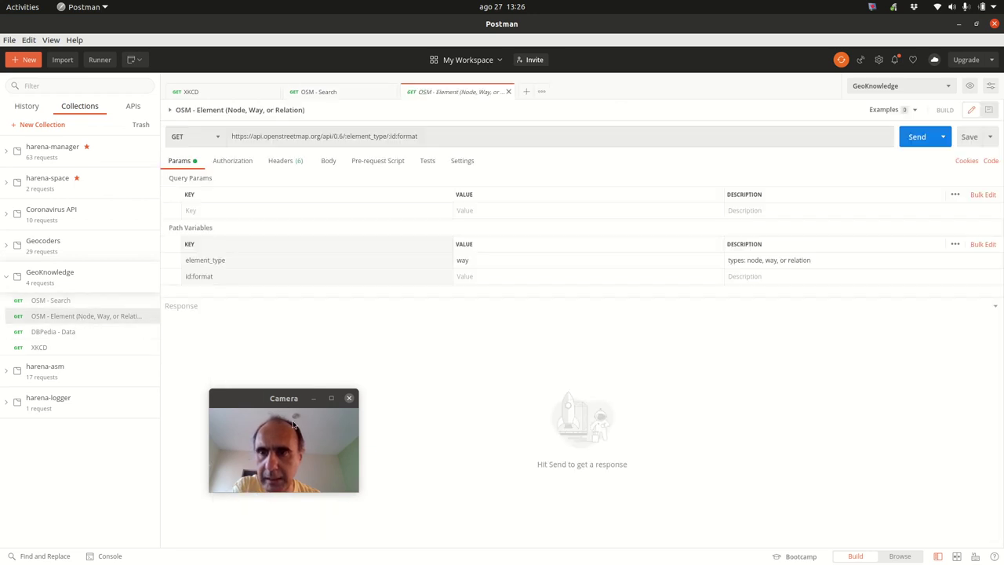
drag(280, 405, 569, 111)
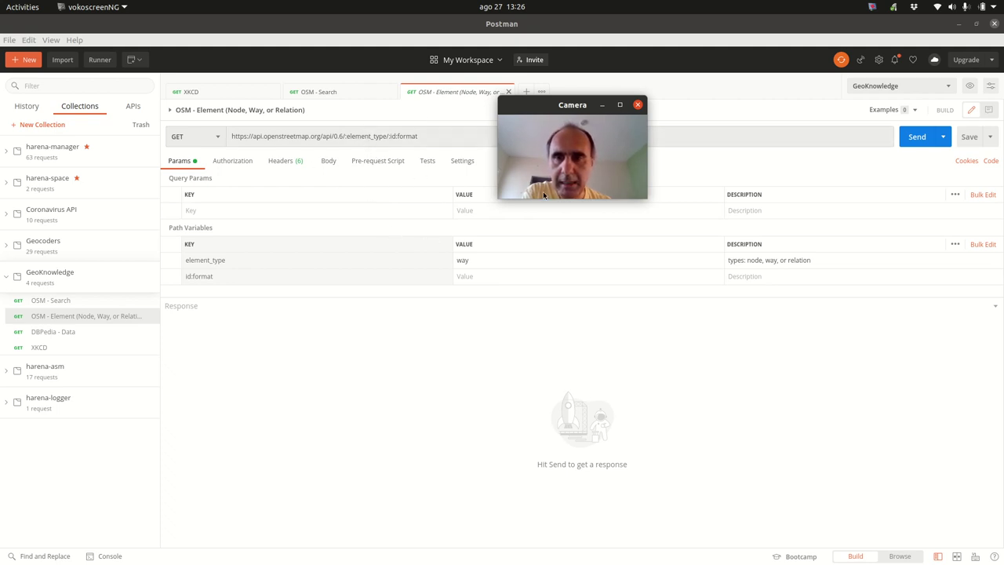
drag(562, 106, 557, 216)
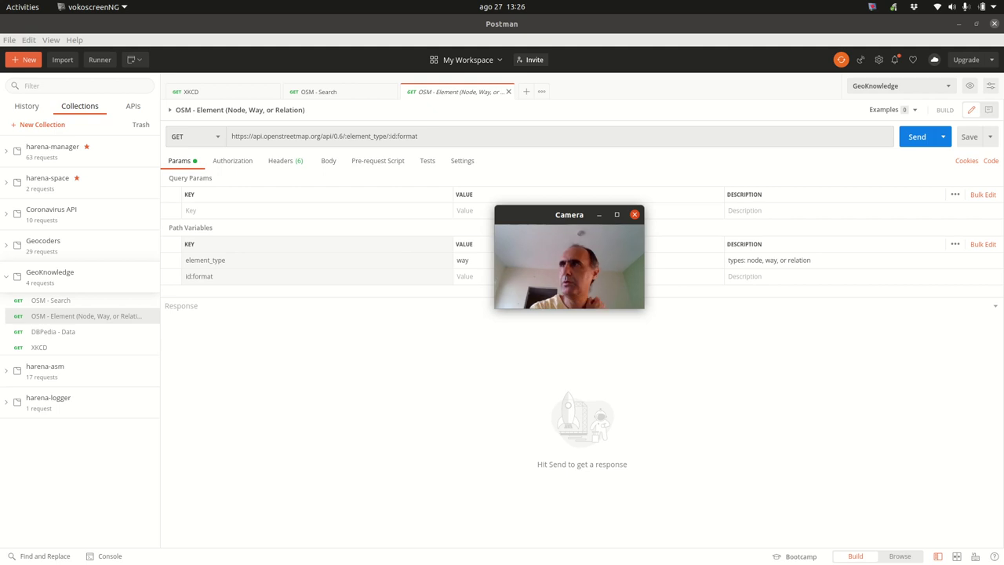
- Switch to Firefox, go back to the OpenStreetMap search results, and reopen the Royal Tyrrell Museum entry to review its tags
key(alt+Tab)
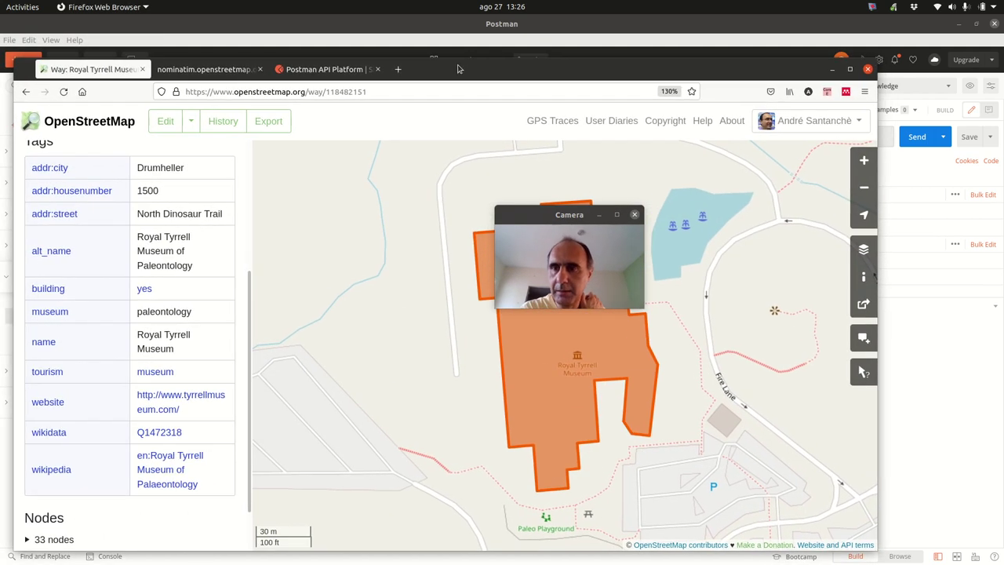
scroll(161, 247, up, 5)
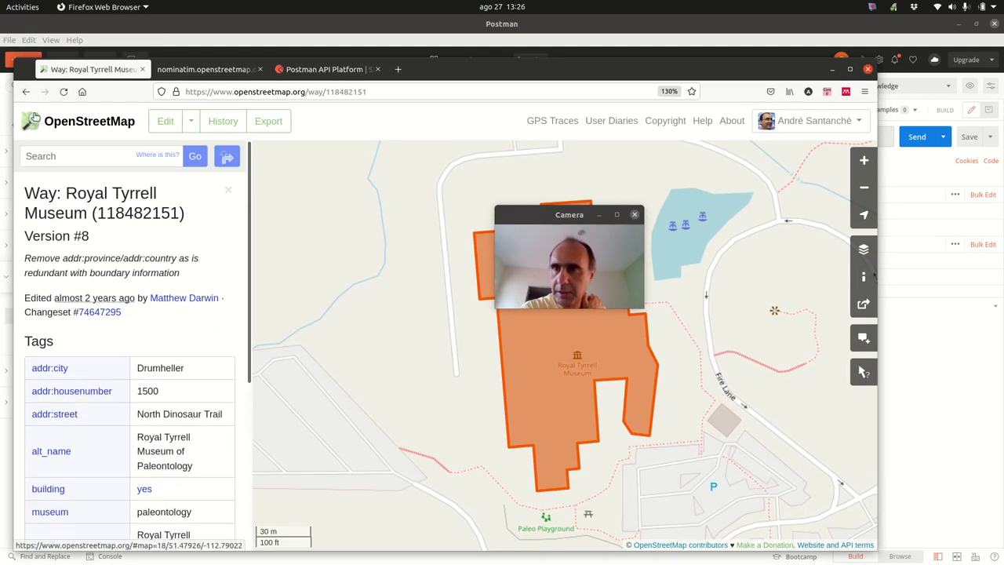
click(26, 92)
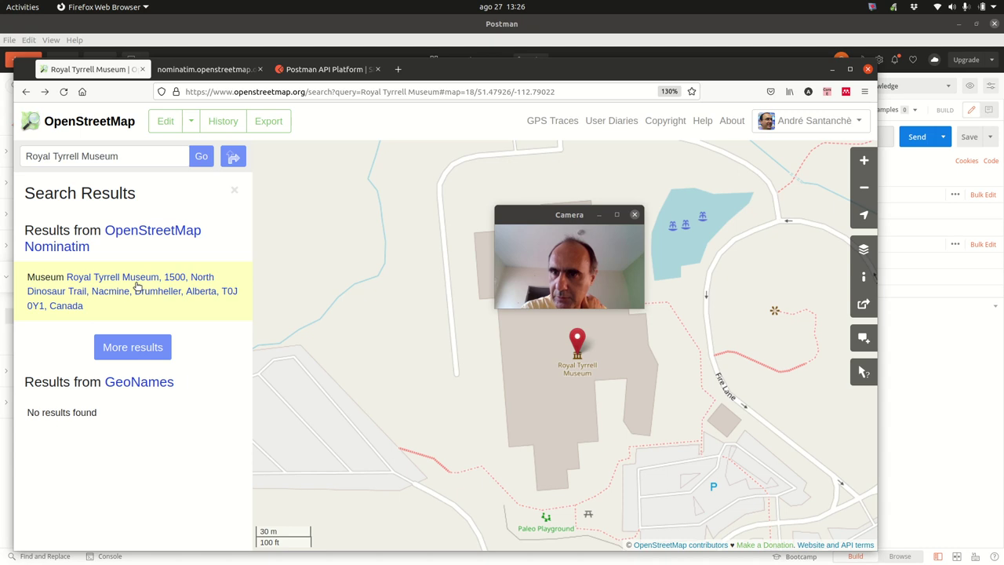
click(138, 283)
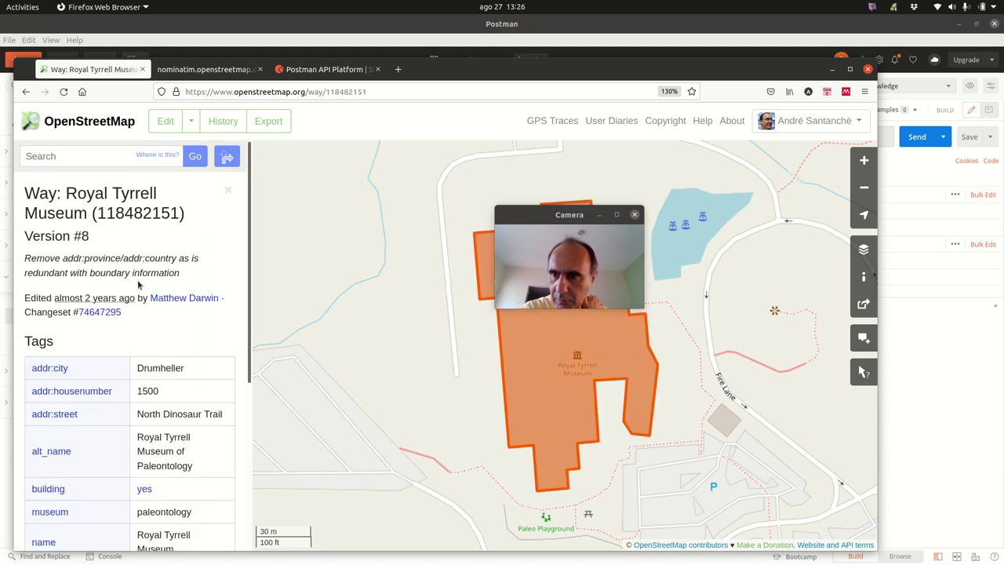
scroll(157, 279, down, 4)
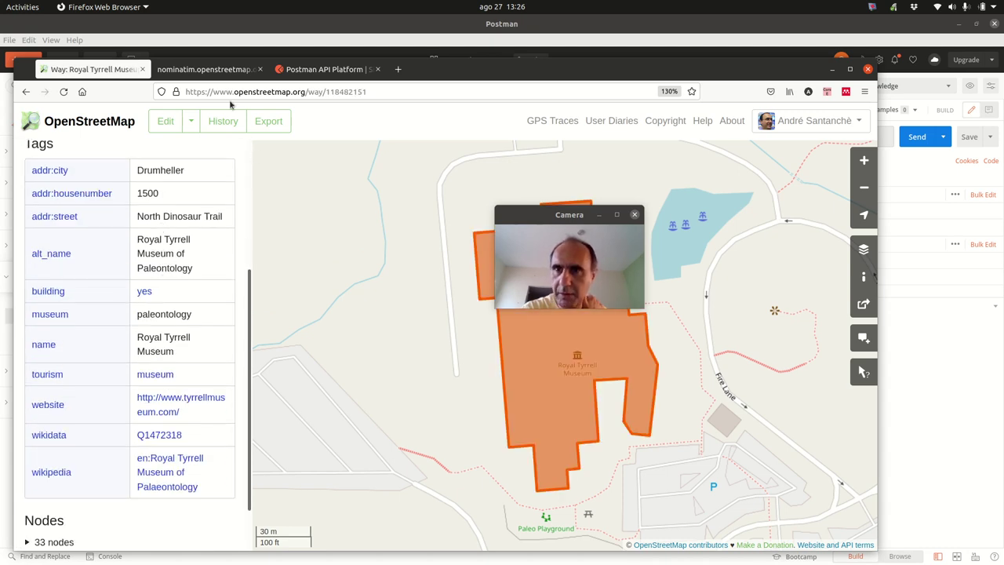
- Show the Nominatim JSON response for Royal Tyrrell Museum and highlight its osm_type value
click(206, 69)
drag(527, 215, 272, 207)
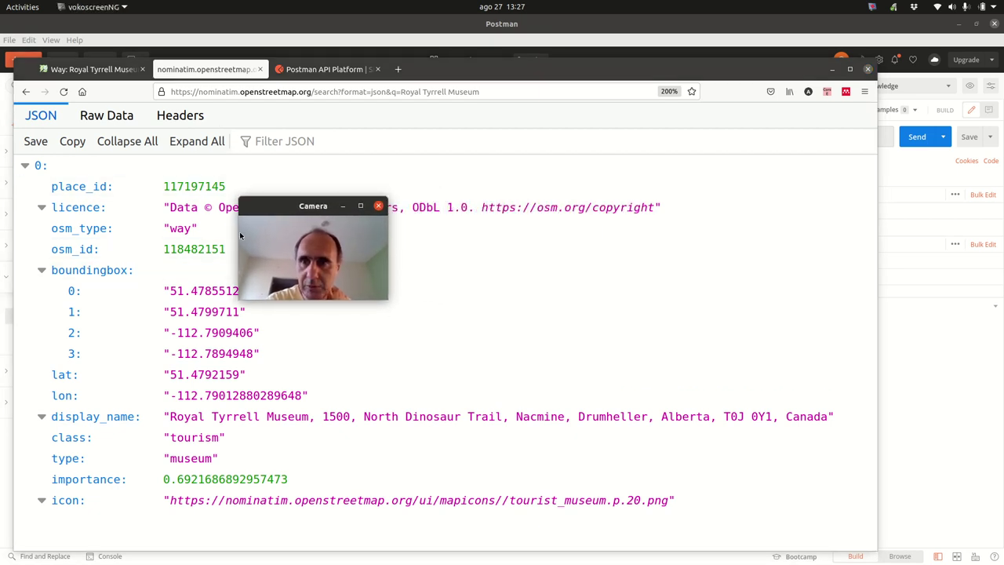
click(180, 227)
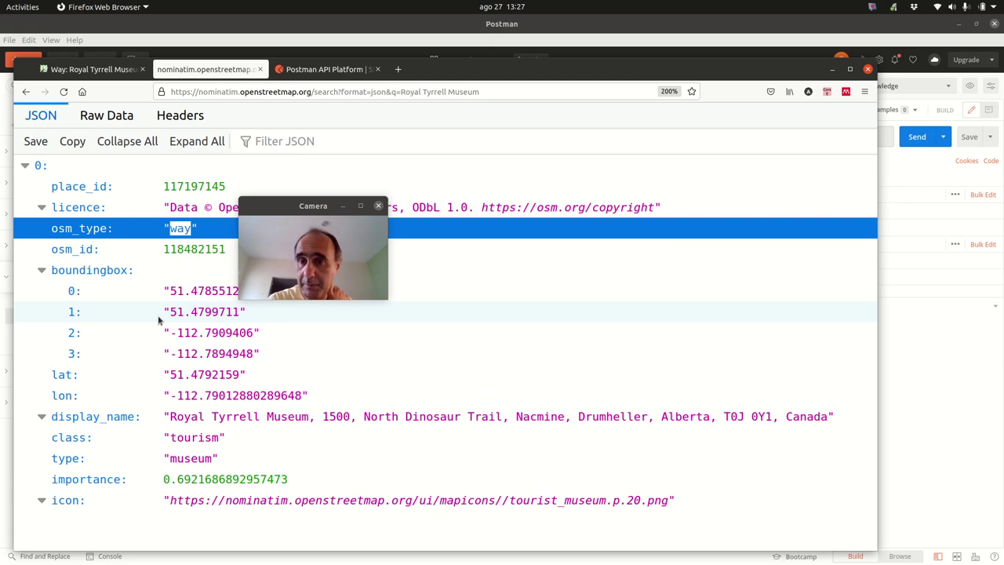
- Highlight the osm_id value in the Nominatim JSON response and return to the OSM - Element request in Postman
click(166, 248)
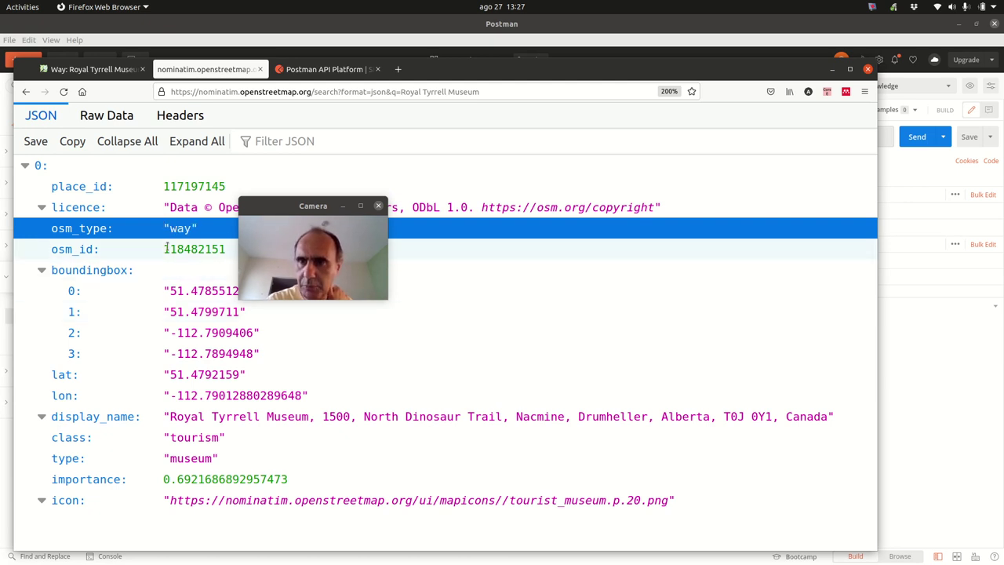
drag(166, 248, 226, 248)
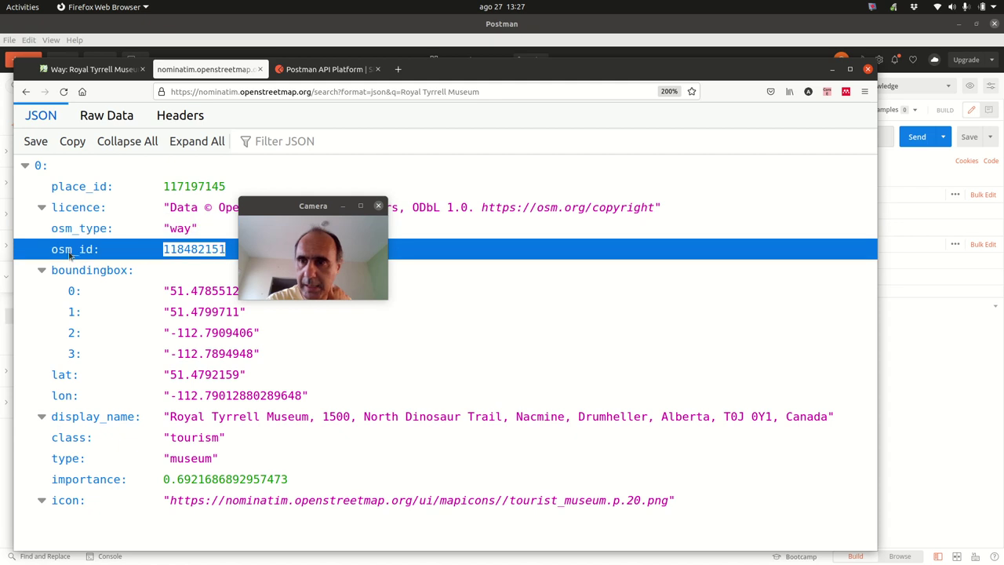
drag(549, 69, 0, 116)
key(super+h)
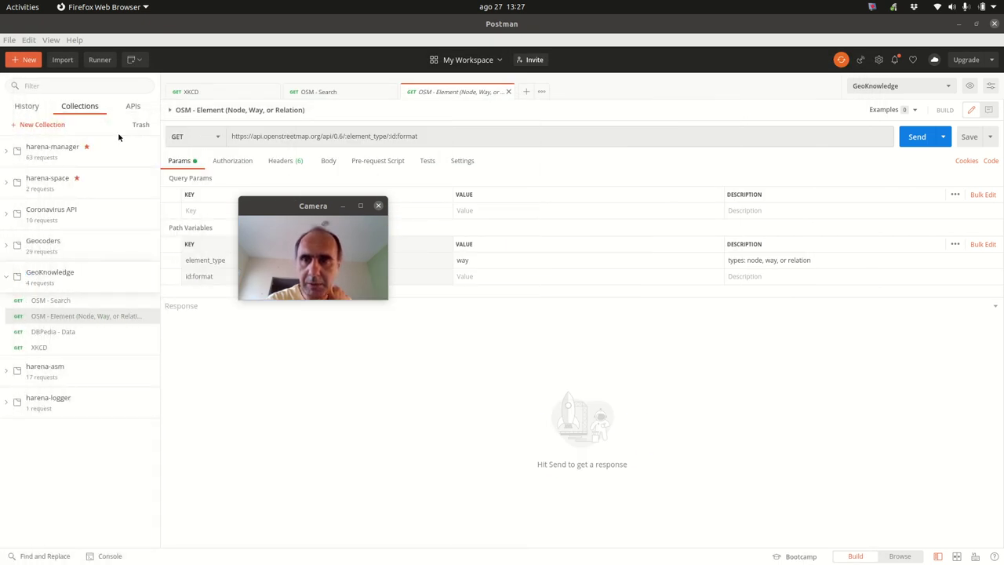
drag(303, 204, 484, 131)
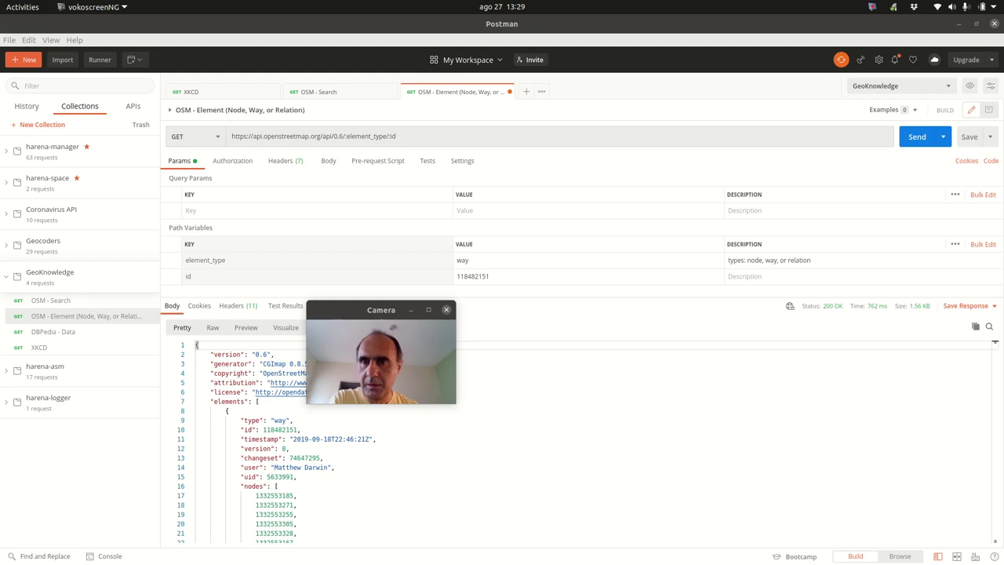
- Compare the osm_id in the Nominatim JSON with the request's id path variable, returning to Postman
drag(365, 310, 486, 118)
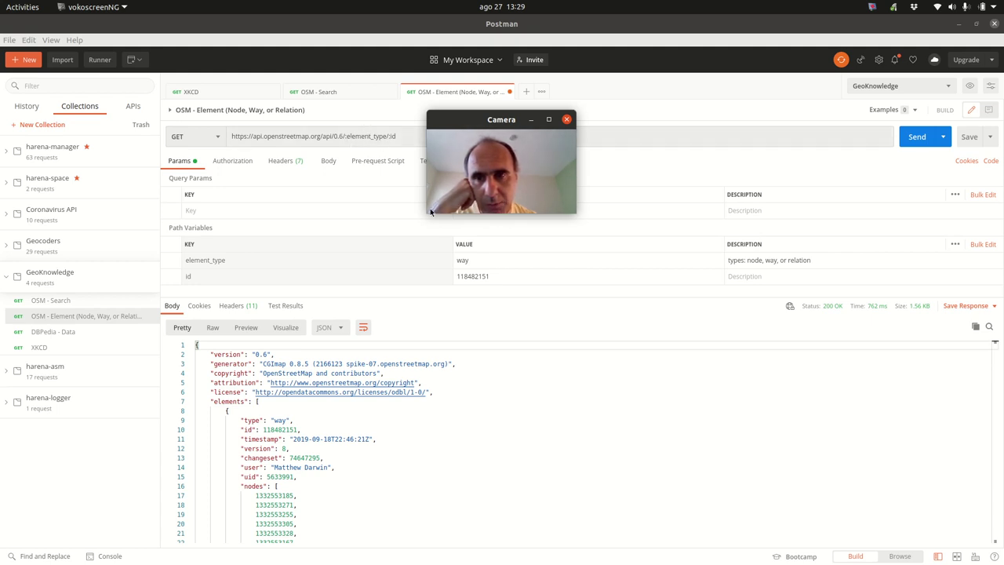
drag(487, 127, 298, 171)
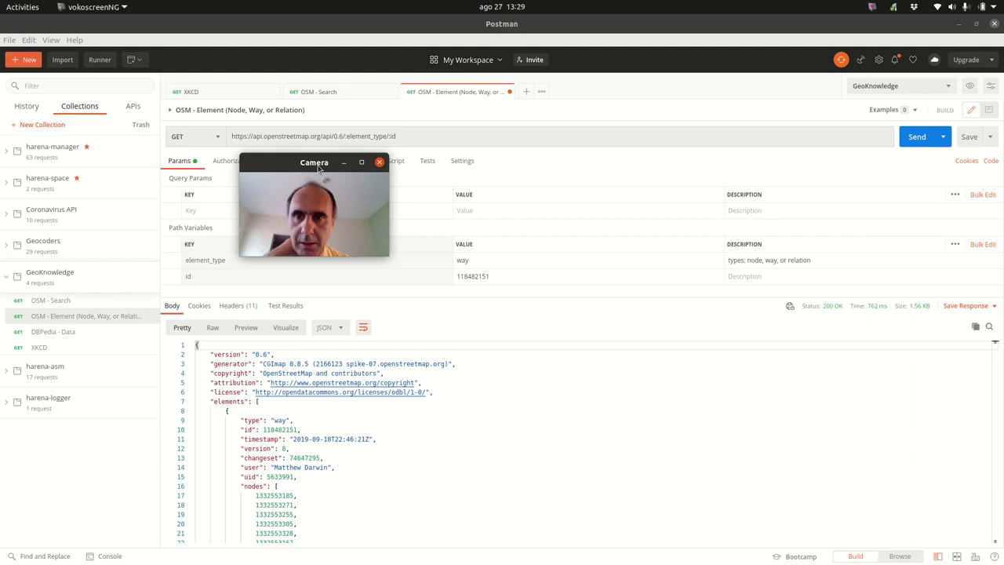
drag(319, 169, 421, 157)
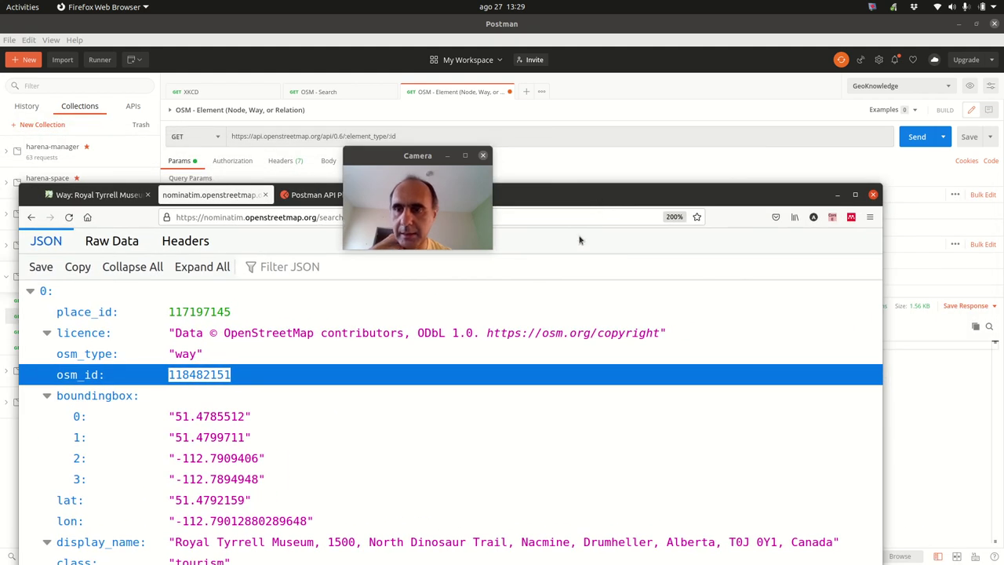
middle_click(625, 196)
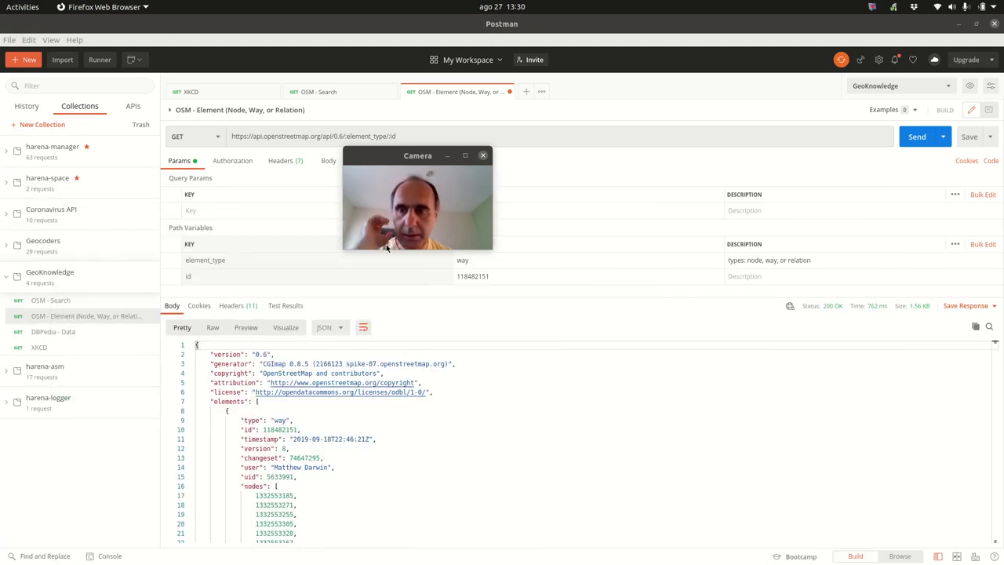
drag(395, 157, 461, 133)
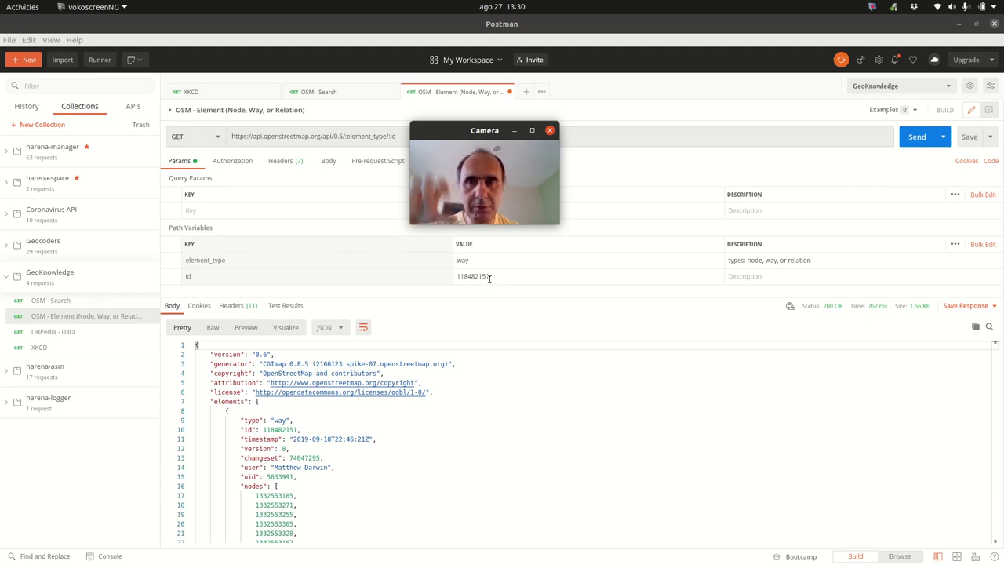
- Review the headers of the OSM - Element request, including the application/json Accept header, and return to its parameters
click(290, 164)
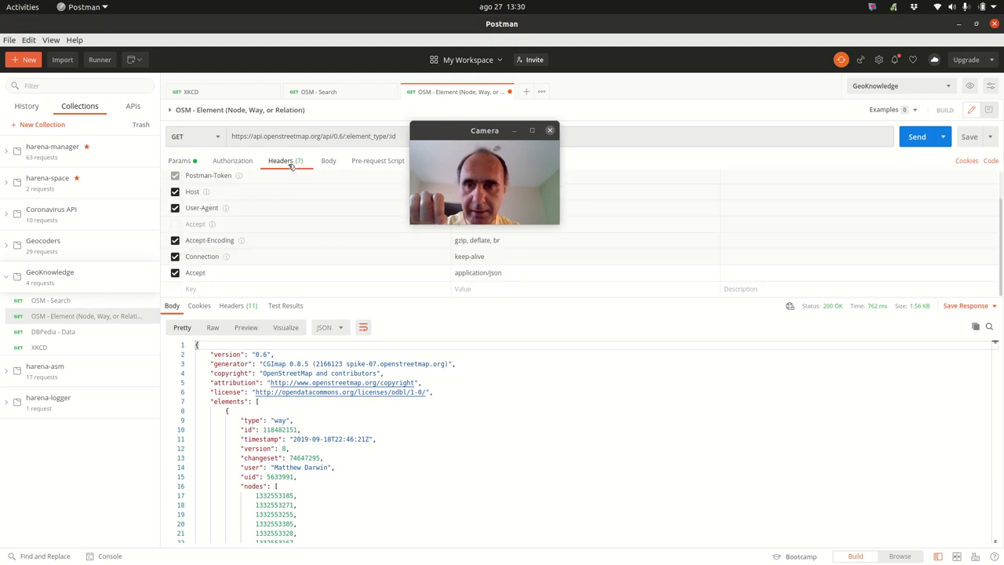
drag(466, 131, 225, 118)
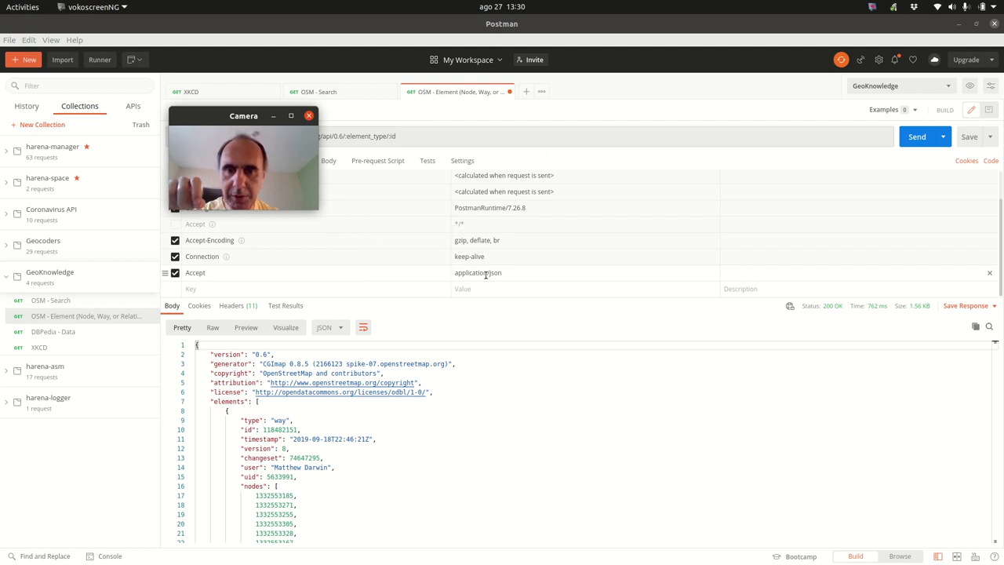
drag(277, 116, 630, 126)
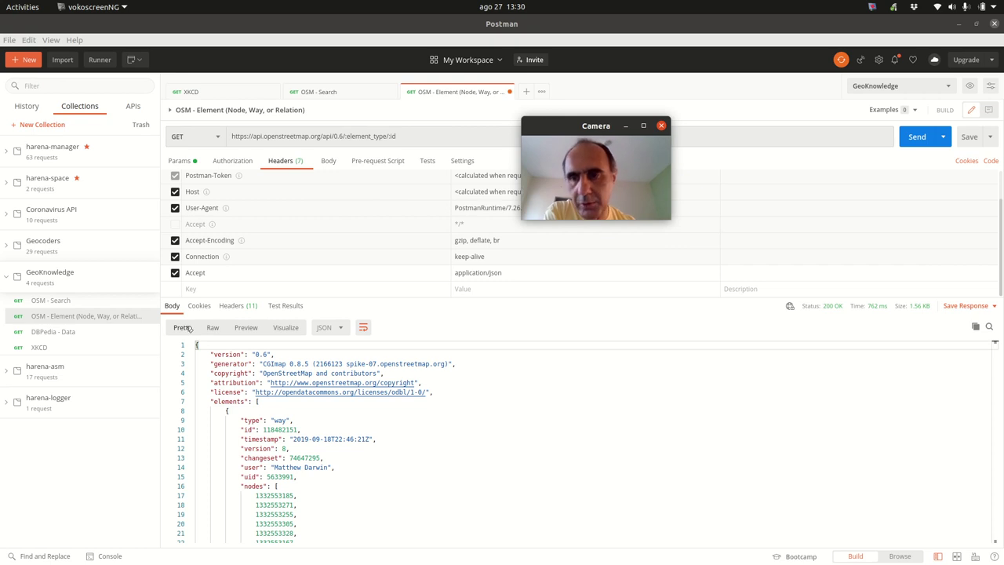
click(181, 160)
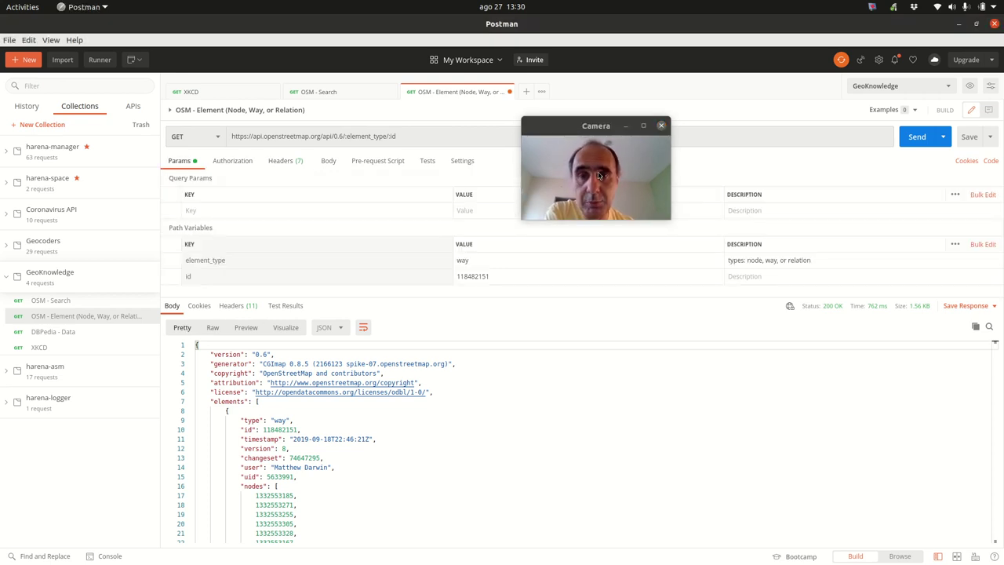
- Send the OSM - Element request and examine the JSON response down to the way's tags
click(918, 137)
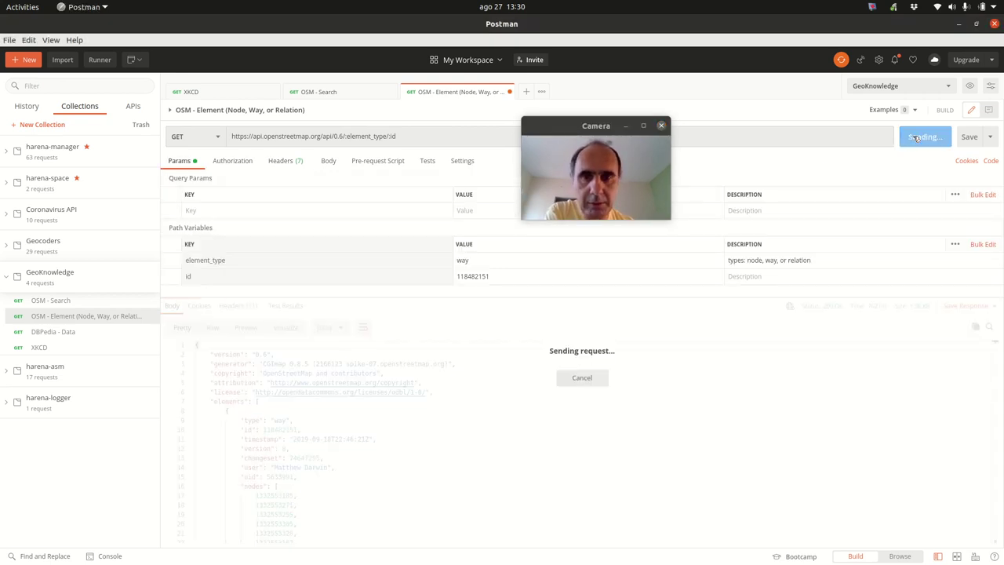
drag(560, 130, 543, 299)
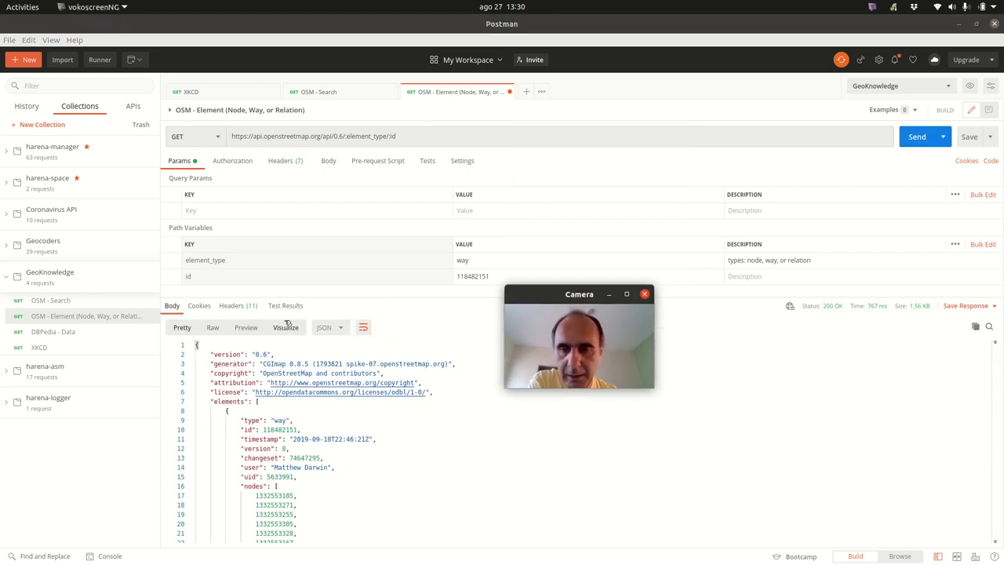
scroll(330, 401, down, 5)
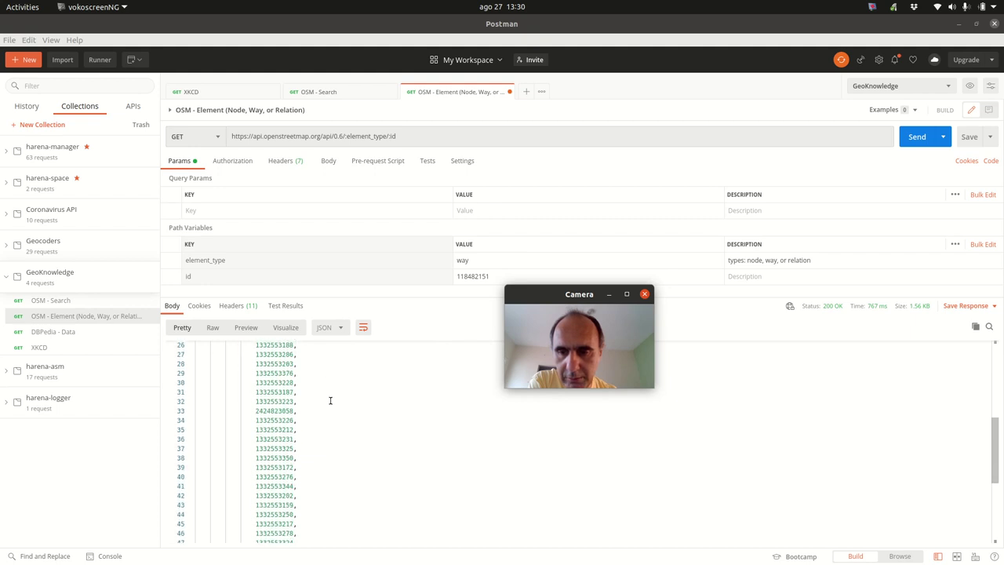
scroll(331, 401, down, 4)
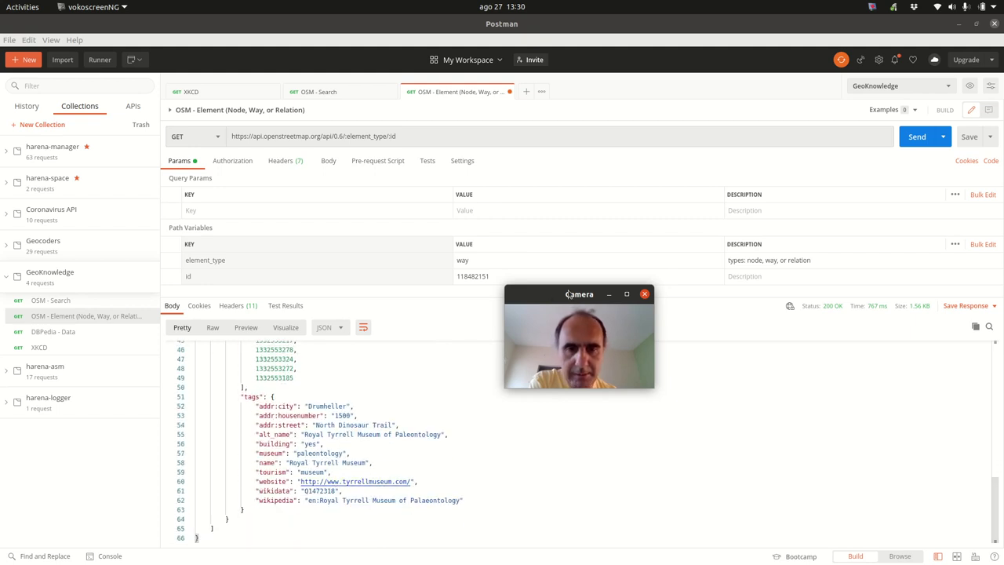
drag(569, 295, 579, 433)
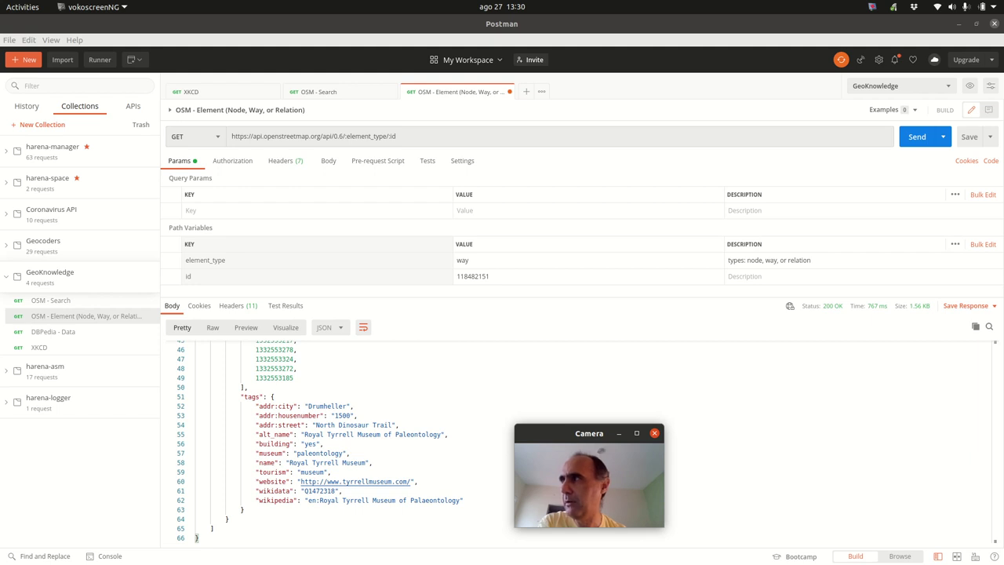
- Switch to Firefox in full size, revisit the OpenStreetMap search results, and return to the Royal Tyrrell Museum way page
key(alt+Tab)
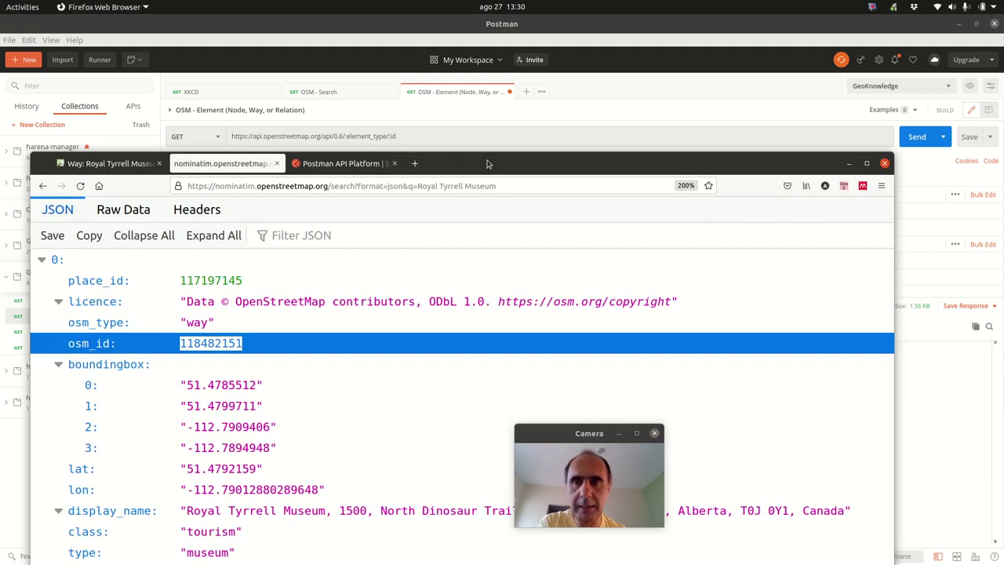
double_click(486, 164)
click(60, 29)
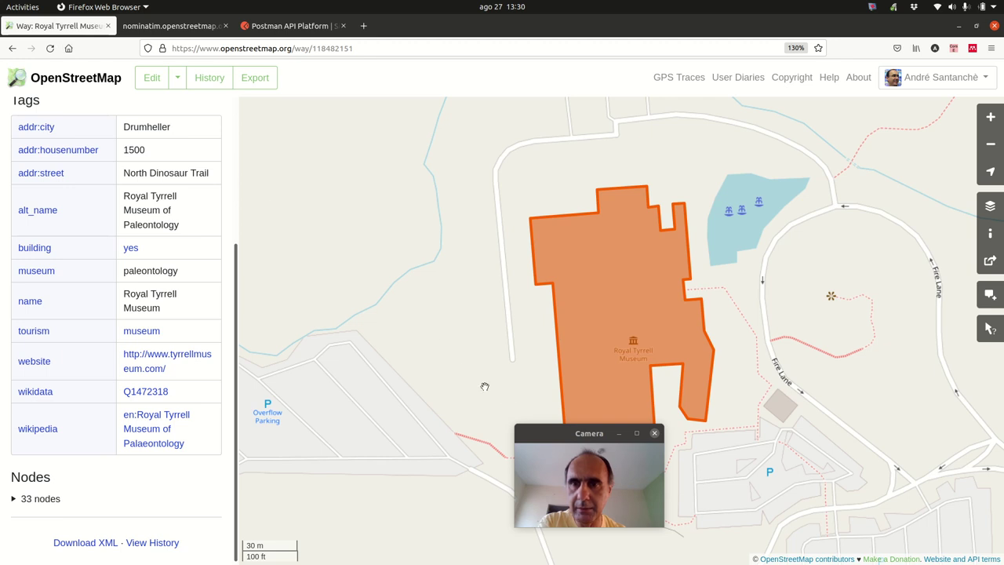
drag(570, 436, 348, 123)
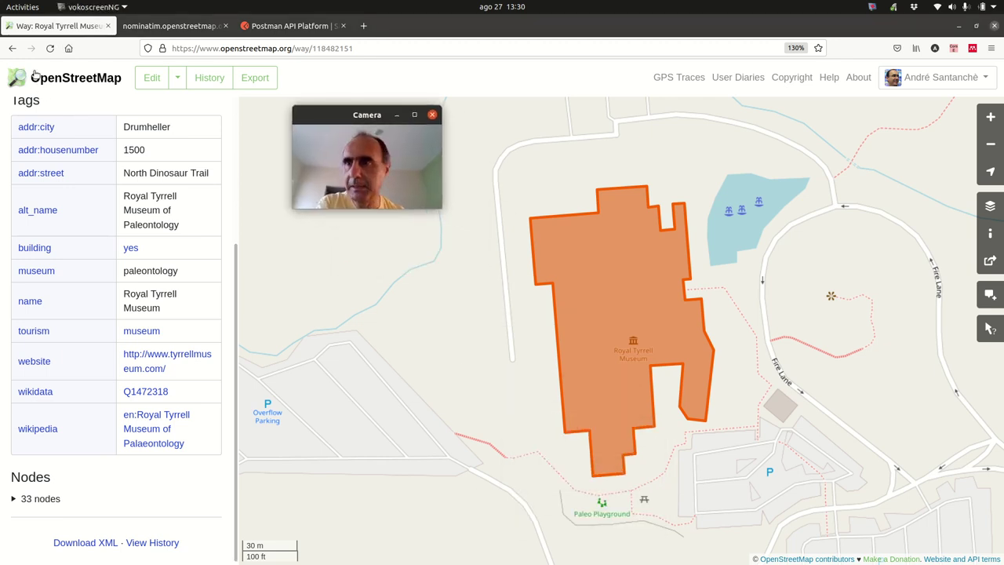
click(12, 48)
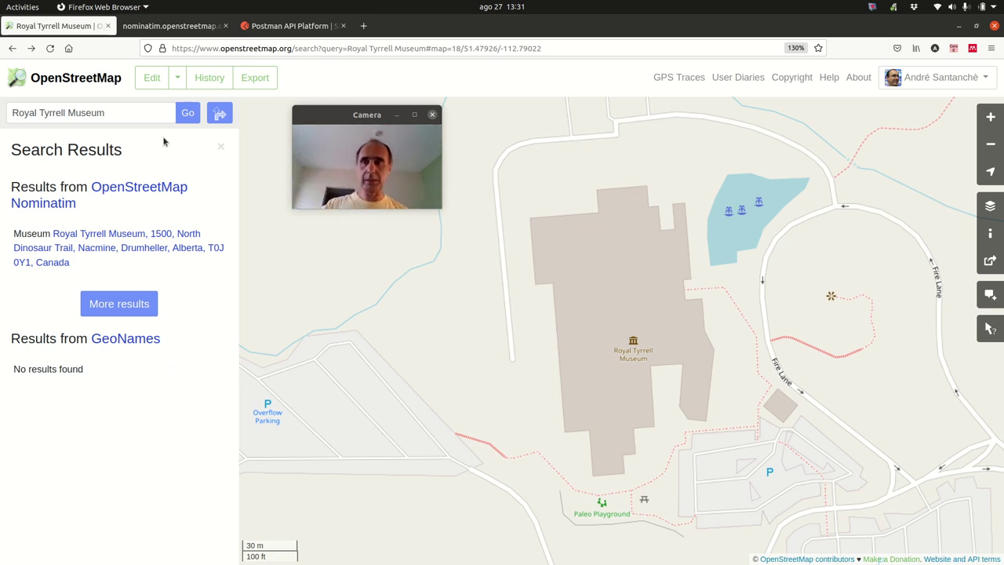
click(31, 48)
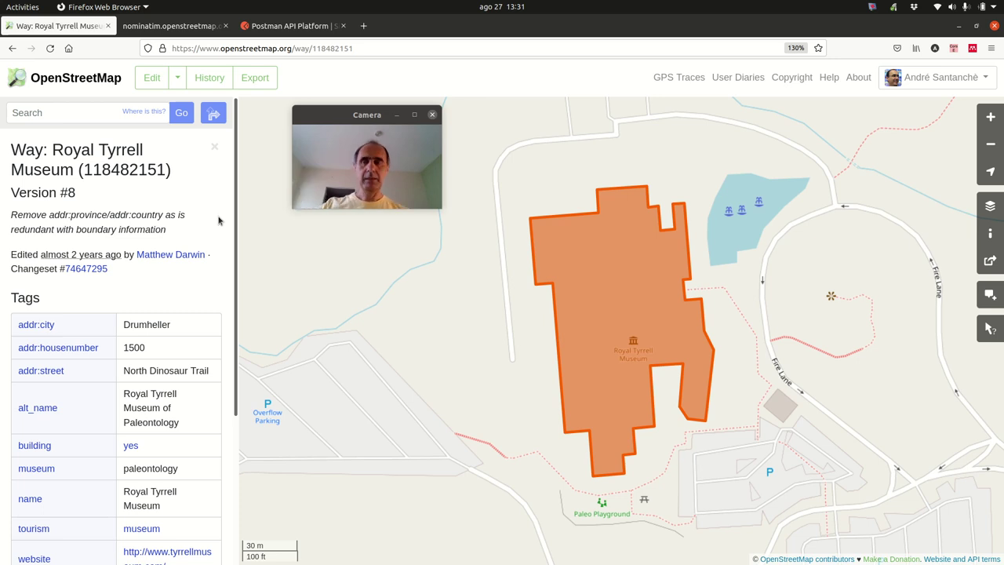
- Open the Wikipedia article linked in the way's wikipedia tag in a new browser tab and view it
scroll(215, 258, down, 5)
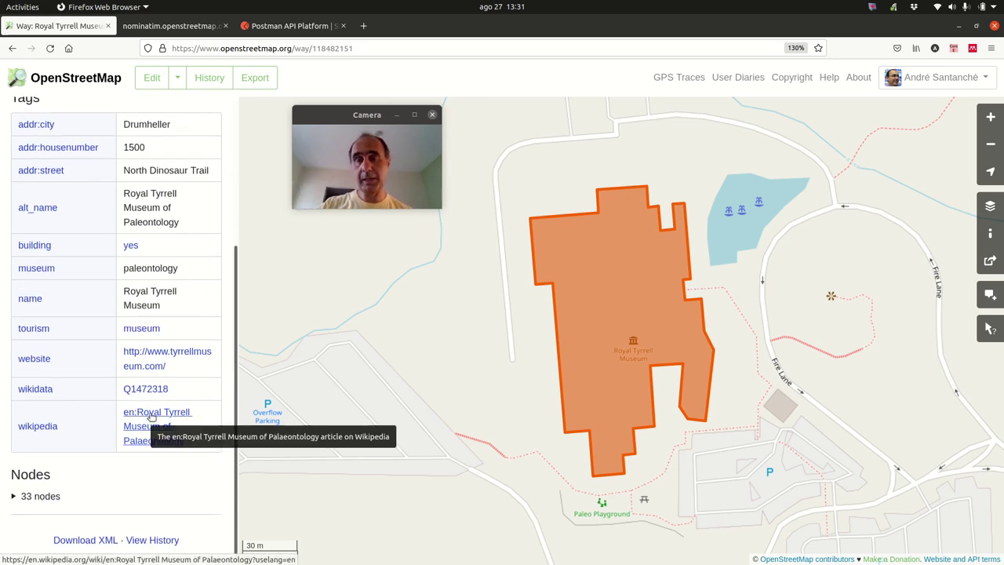
right_click(151, 415)
click(184, 422)
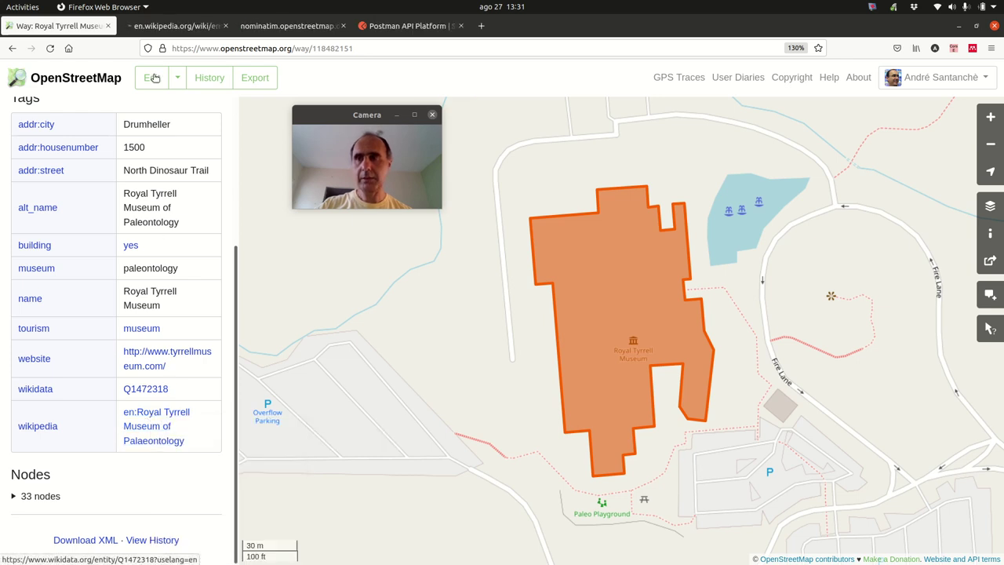
click(165, 28)
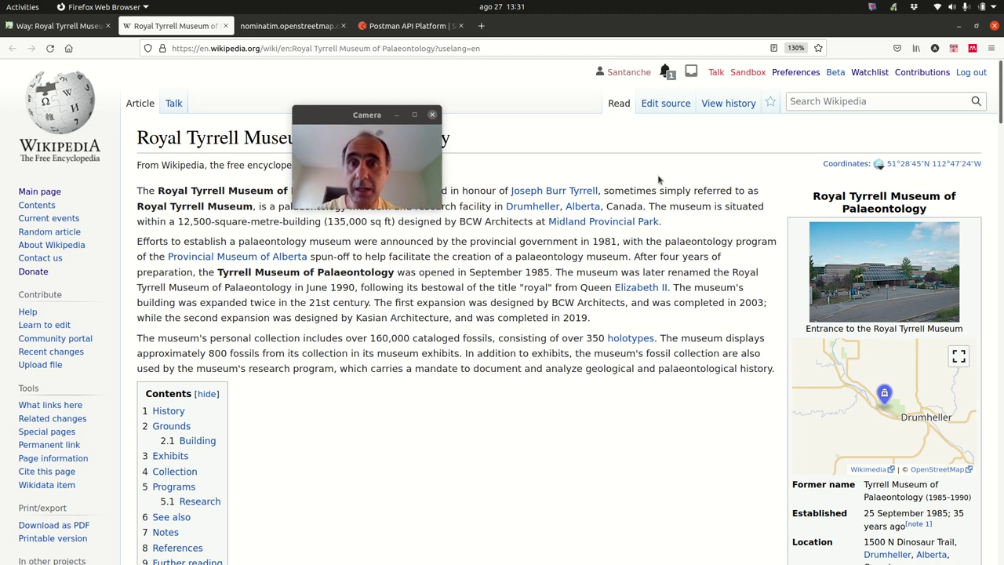
- Switch to bd03-mode-logico-v05-anotacoes.pdf in Document Viewer and present it as a slideshow from slide 68
key(super+h)
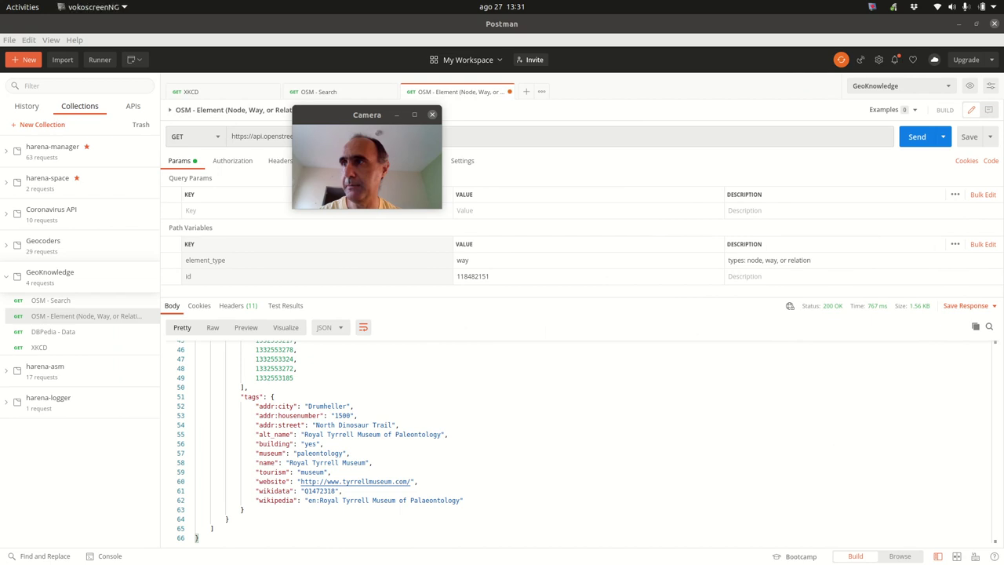
key(alt+Tab)
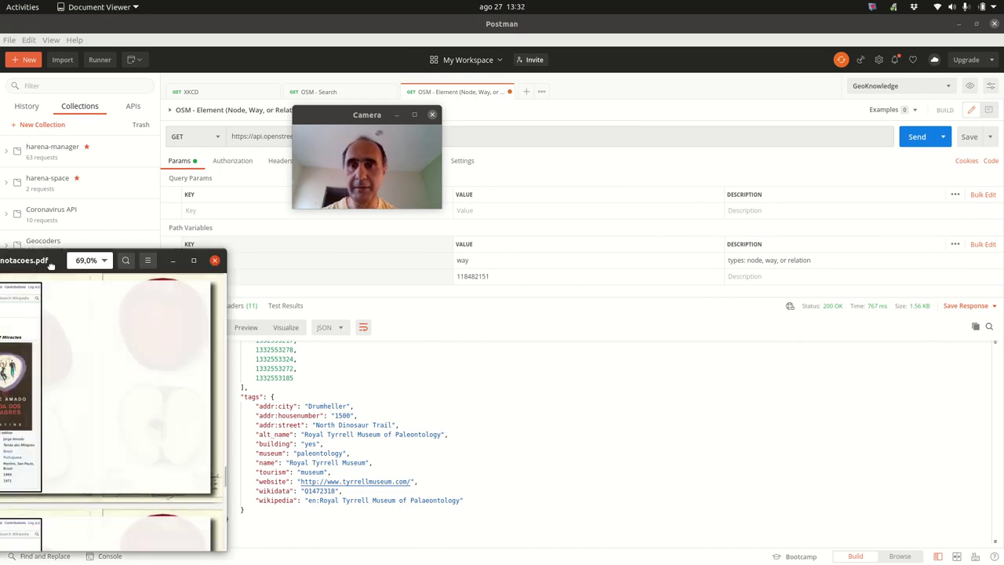
double_click(386, 278)
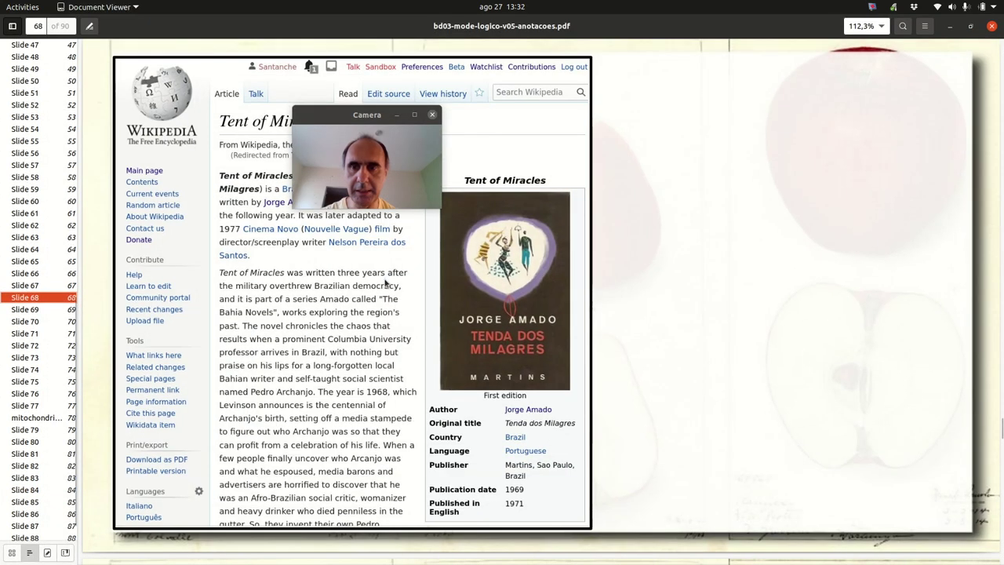
click(924, 27)
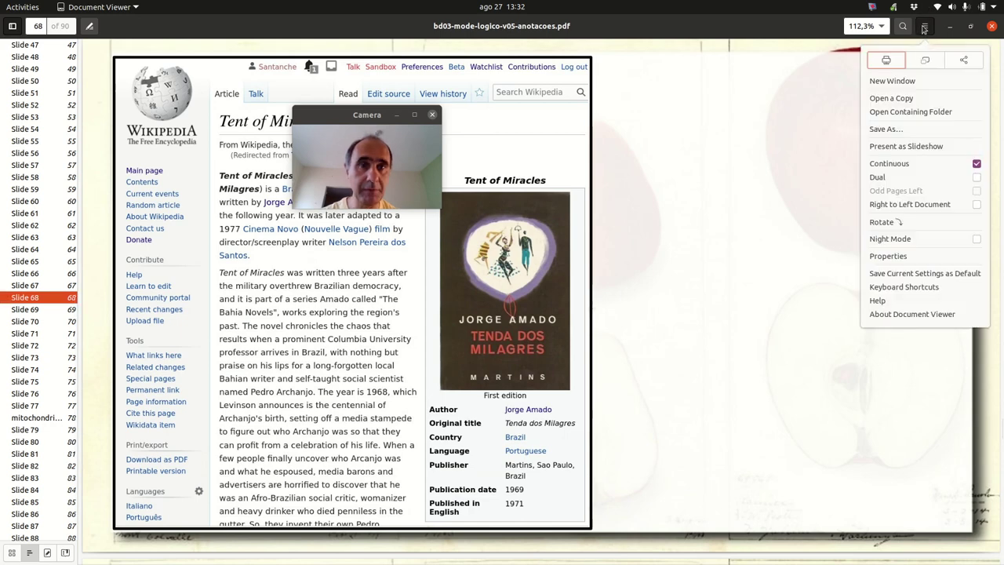
click(906, 146)
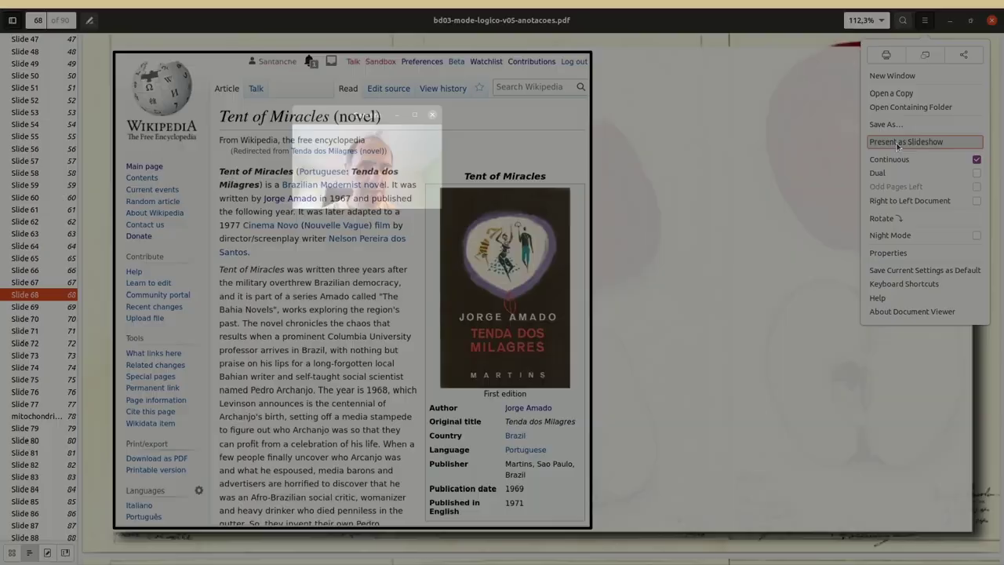
drag(346, 123, 612, 108)
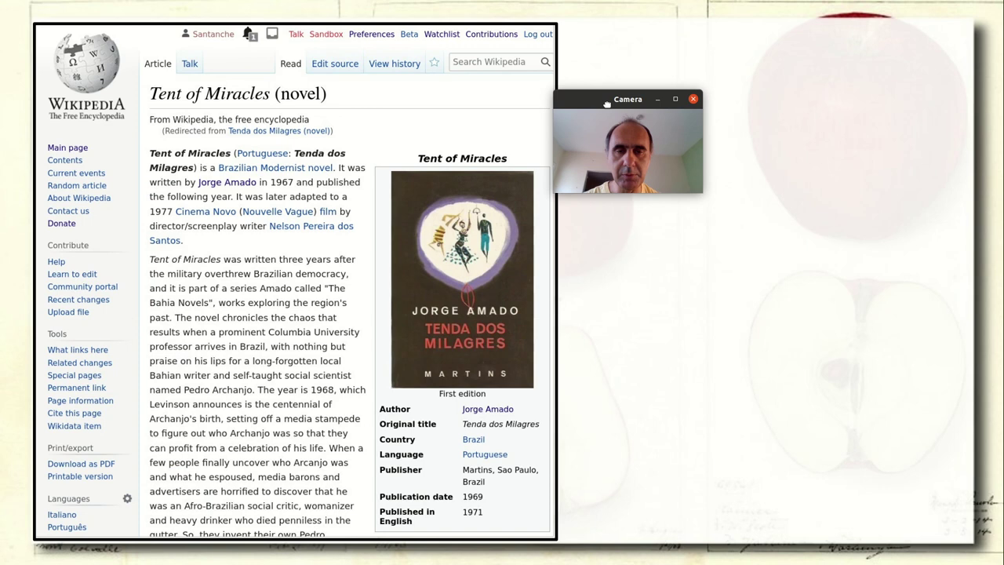